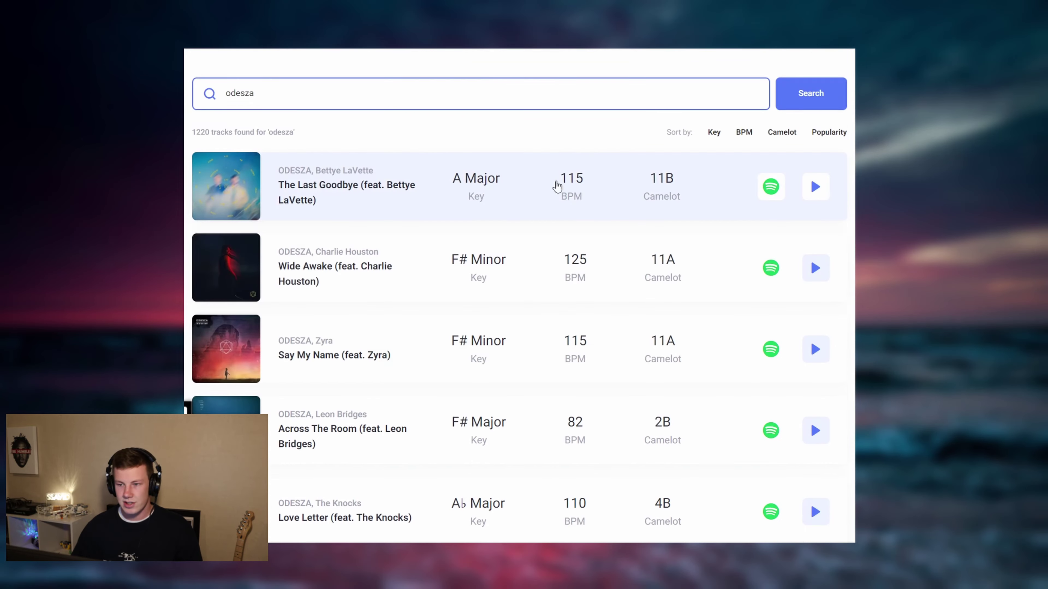
Step: Browse the list of ODESZA tracks to compare their keys, BPM and Camelot values
scroll(554, 206, down, 1)
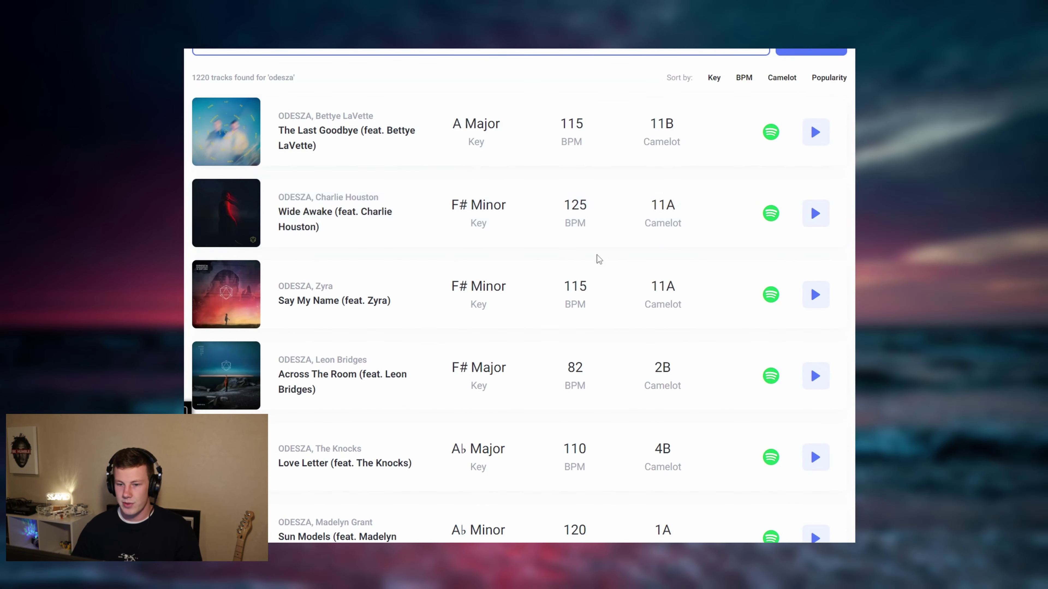
scroll(594, 260, down, 2)
scroll(608, 256, up, 4)
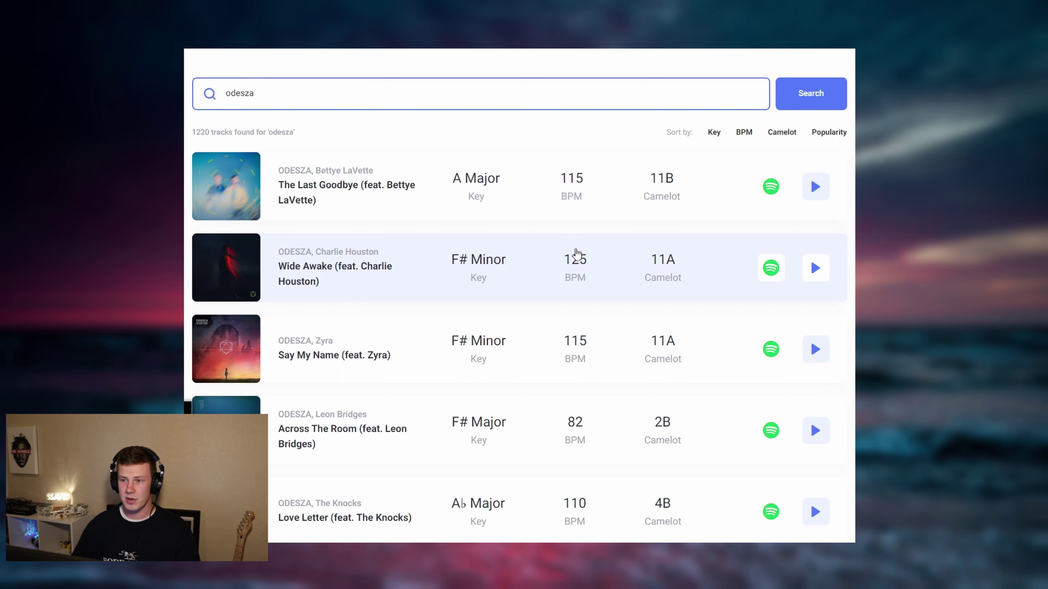
scroll(575, 253, down, 3)
scroll(667, 253, up, 4)
scroll(592, 234, down, 6)
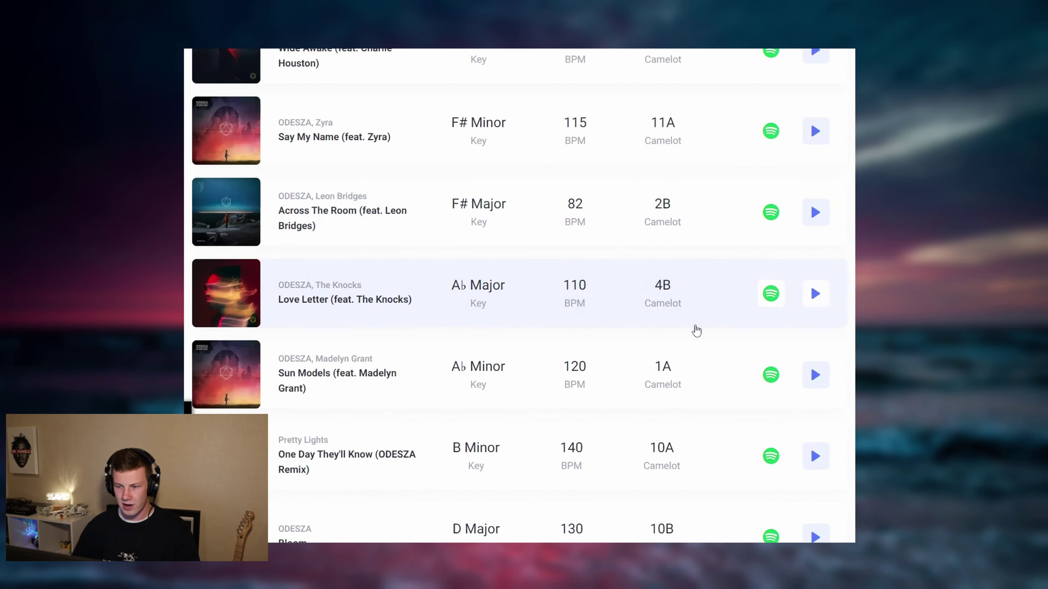
scroll(586, 289, down, 8)
scroll(560, 284, down, 5)
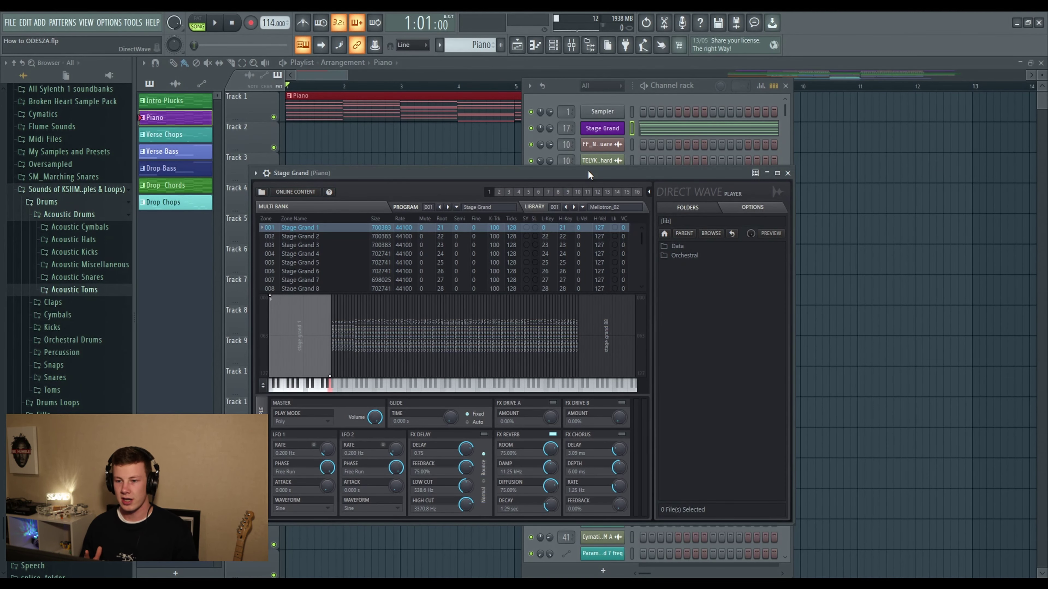
Step: Switch to FL Studio, hide the channel rack, and play the Stage Grand piano chord progression in the piano roll
drag(587, 171, 609, 157)
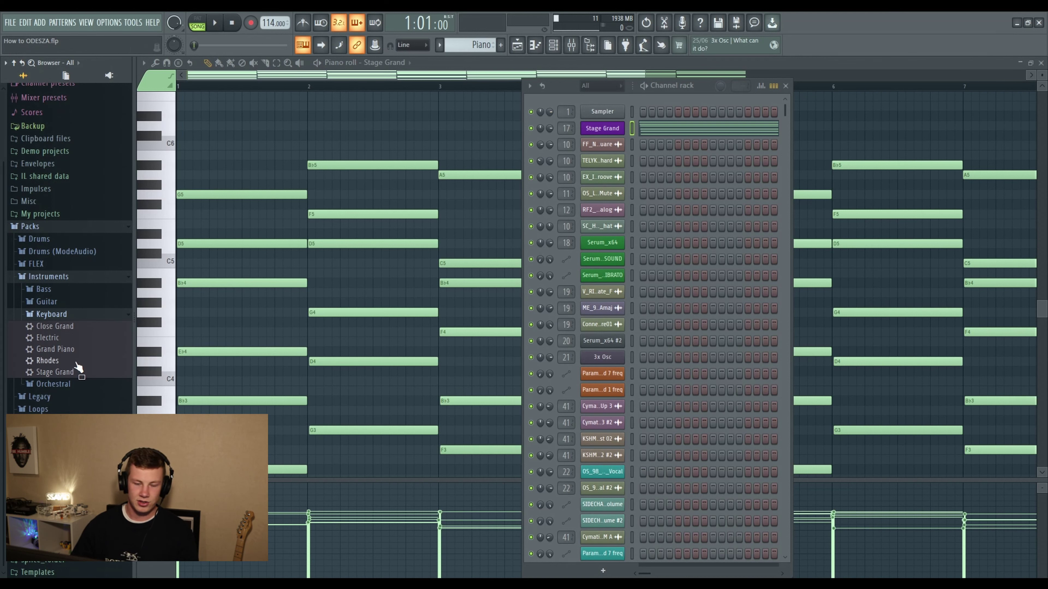
key(F6)
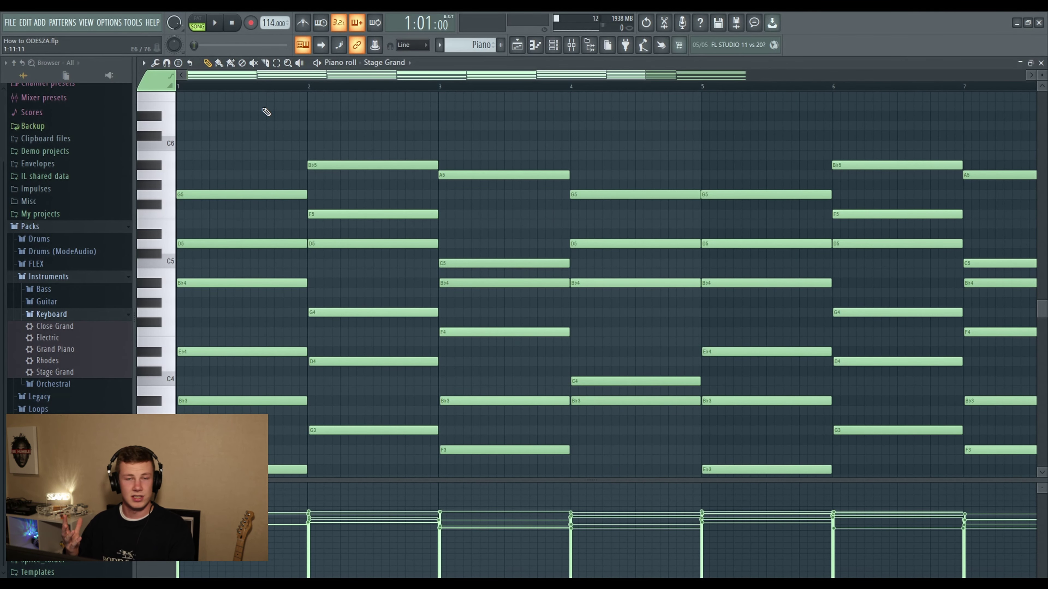
key(v)
key(v)
key(n)
key(v)
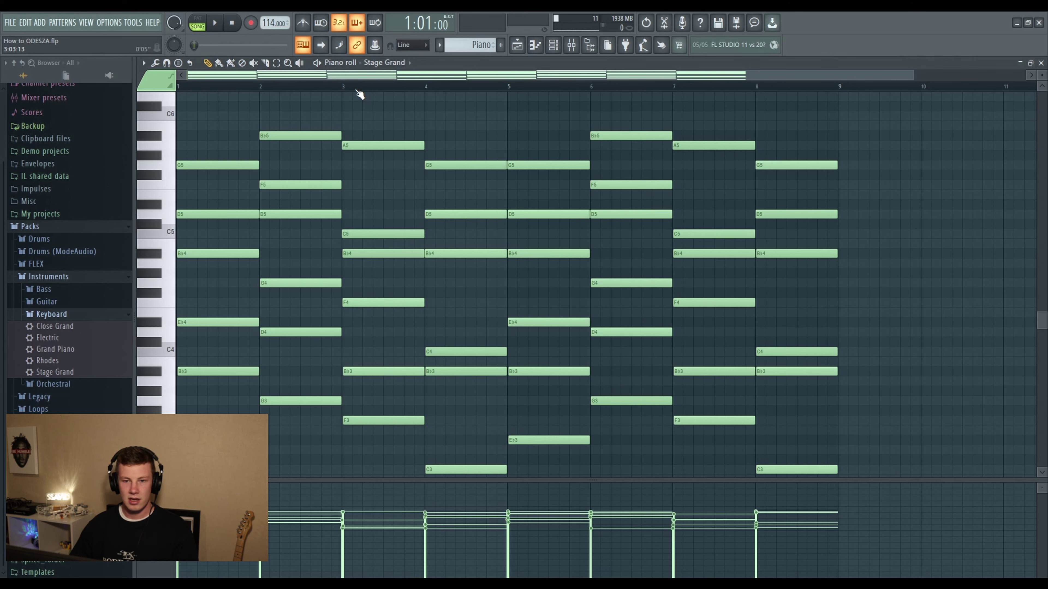
key(space)
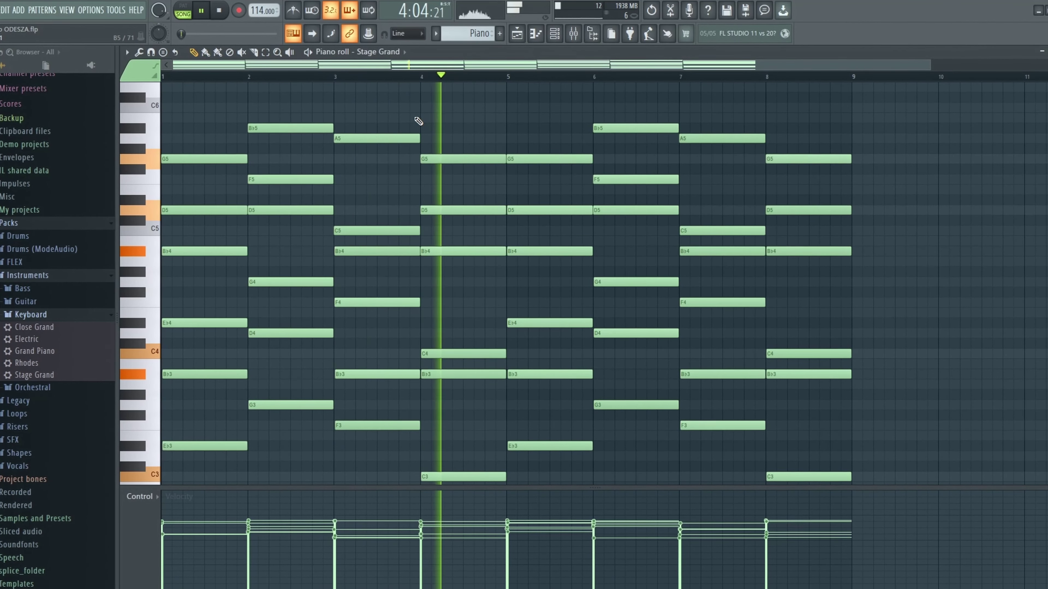
scroll(829, 227, down, 3)
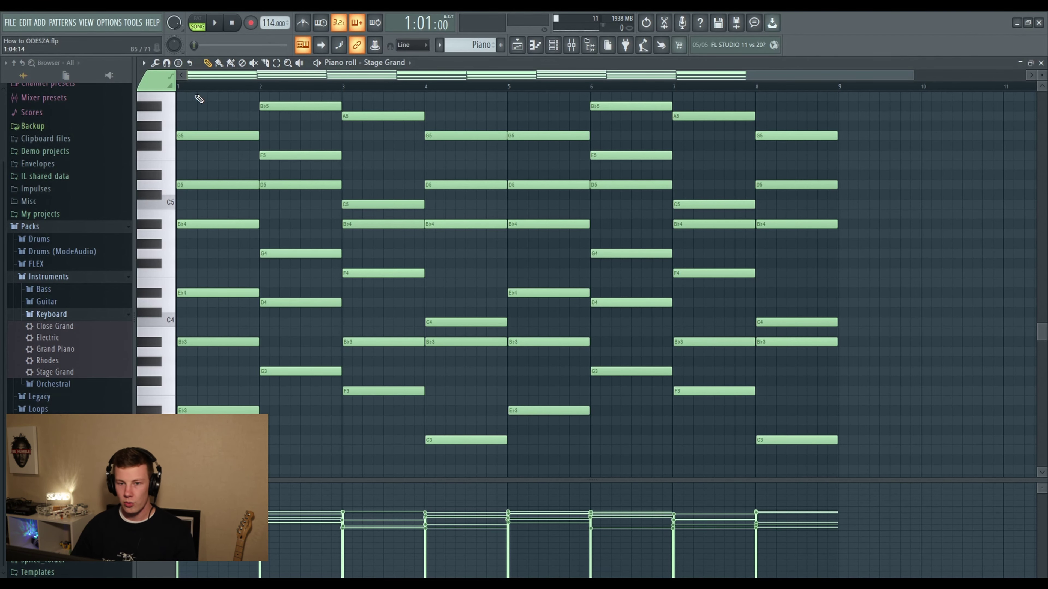
Step: Select all the Stage Grand chord notes and open the Strum tool to examine their staggered note starts
scroll(198, 97, up, 5)
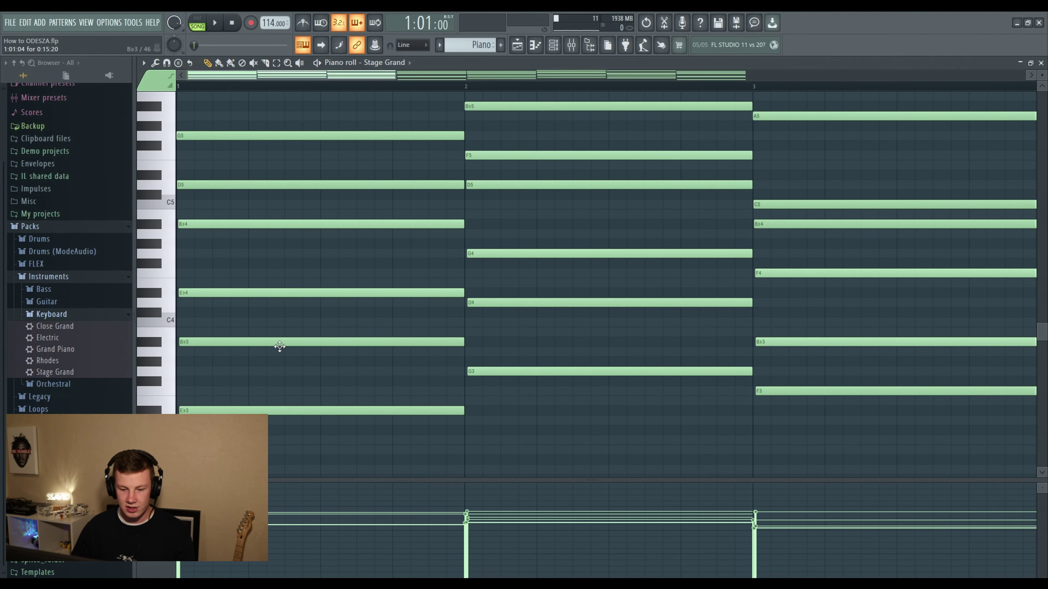
scroll(364, 171, up, 4)
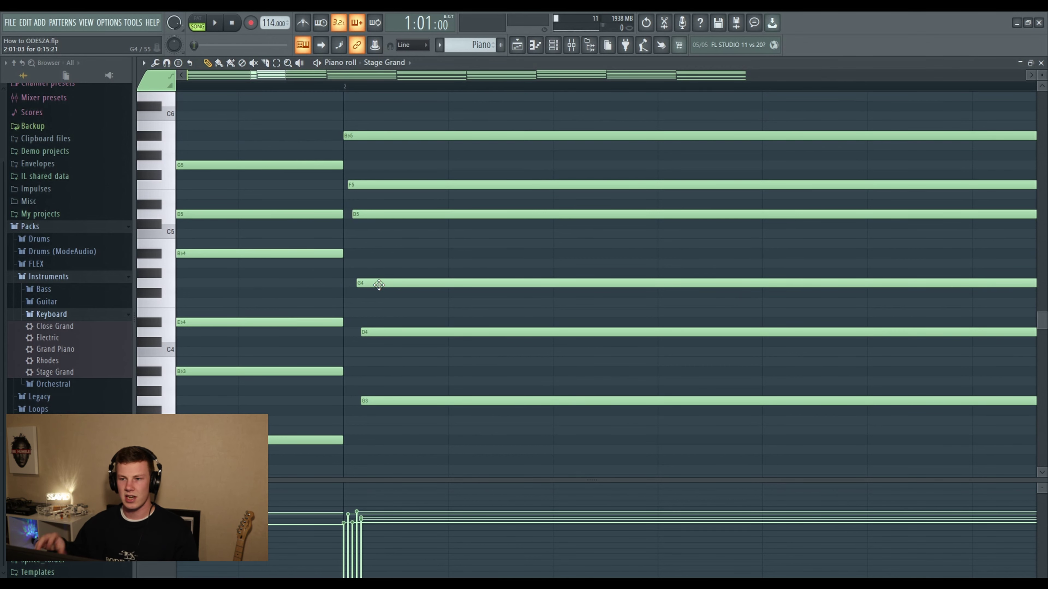
drag(903, 450, 212, 153)
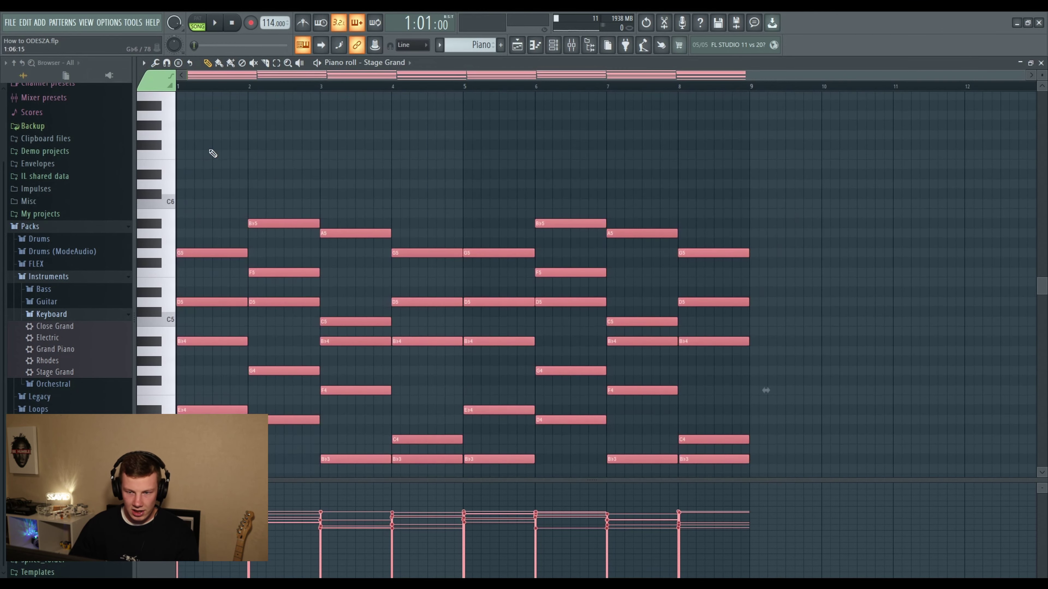
scroll(213, 153, down, 5)
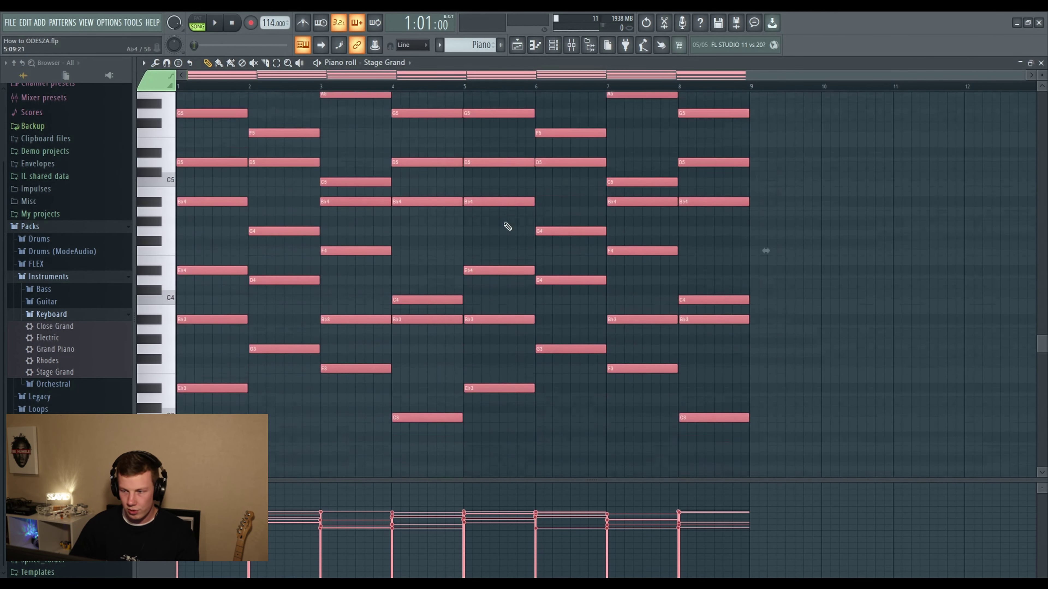
click(143, 63)
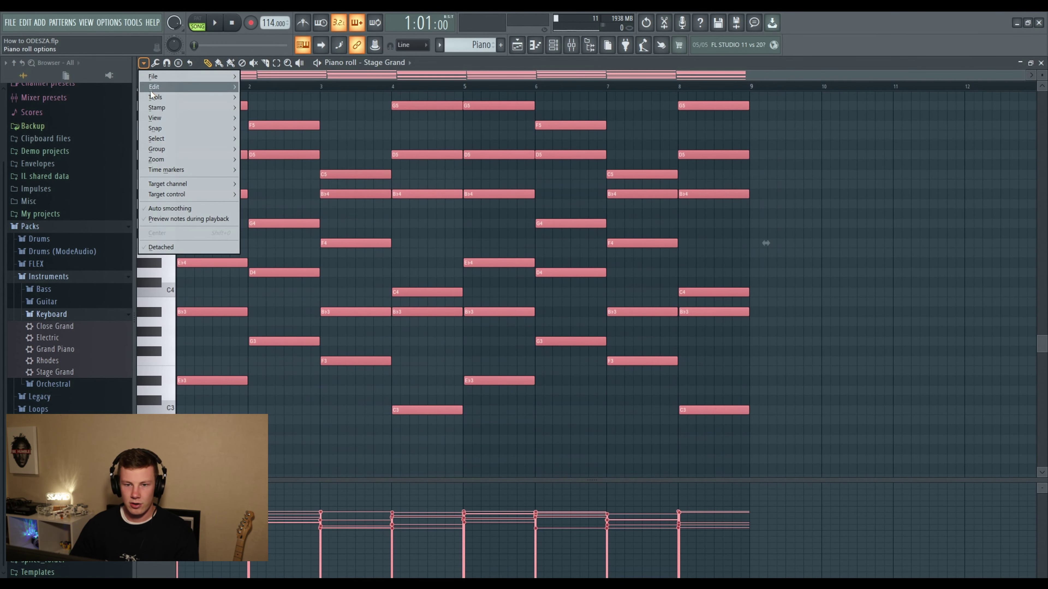
mouse_move(165, 97)
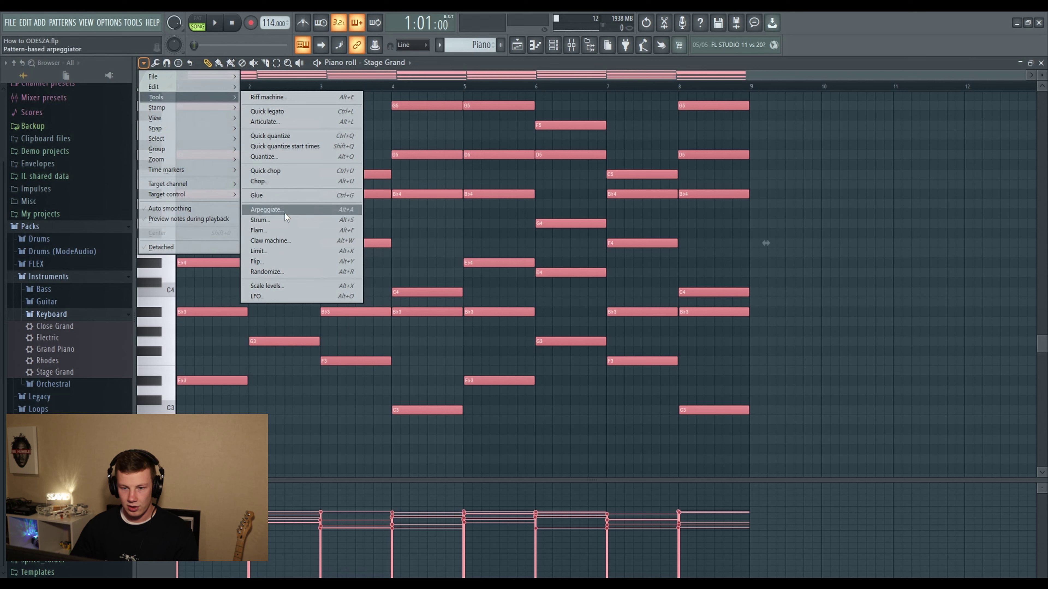
click(261, 220)
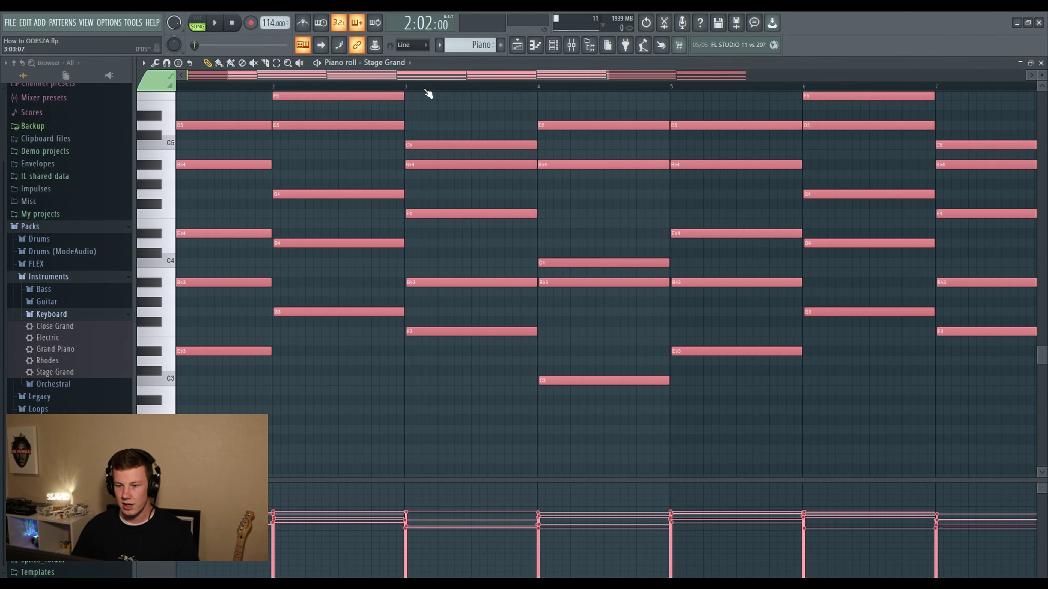
scroll(427, 94, up, 5)
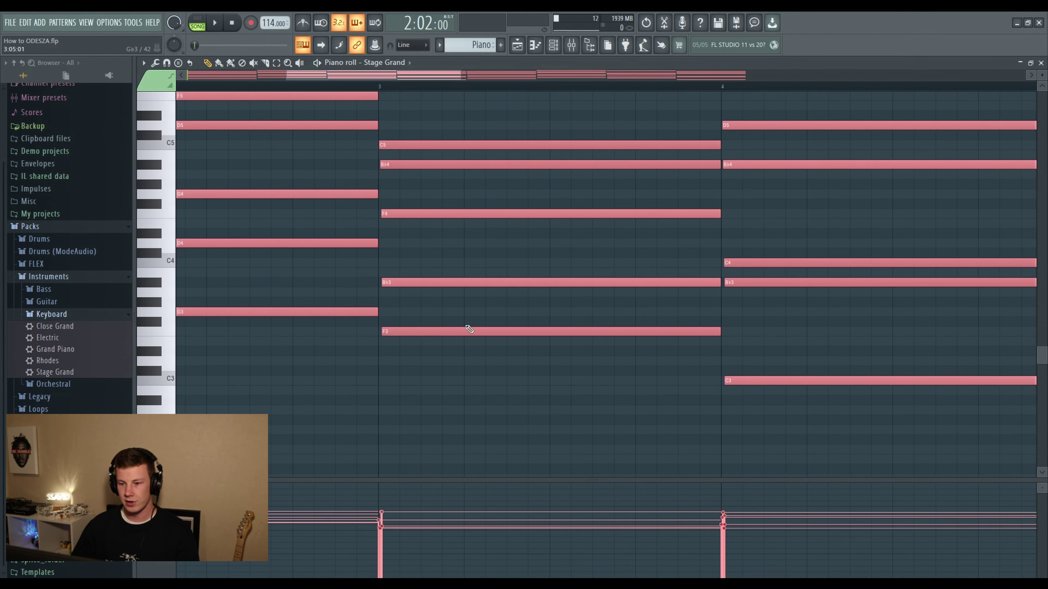
scroll(396, 92, down, 5)
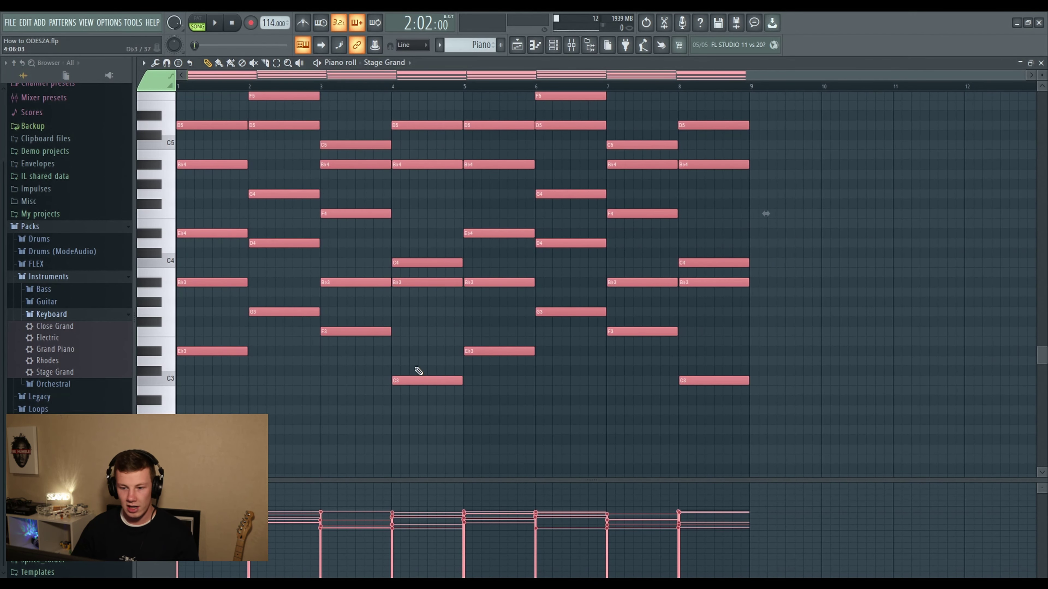
click(143, 63)
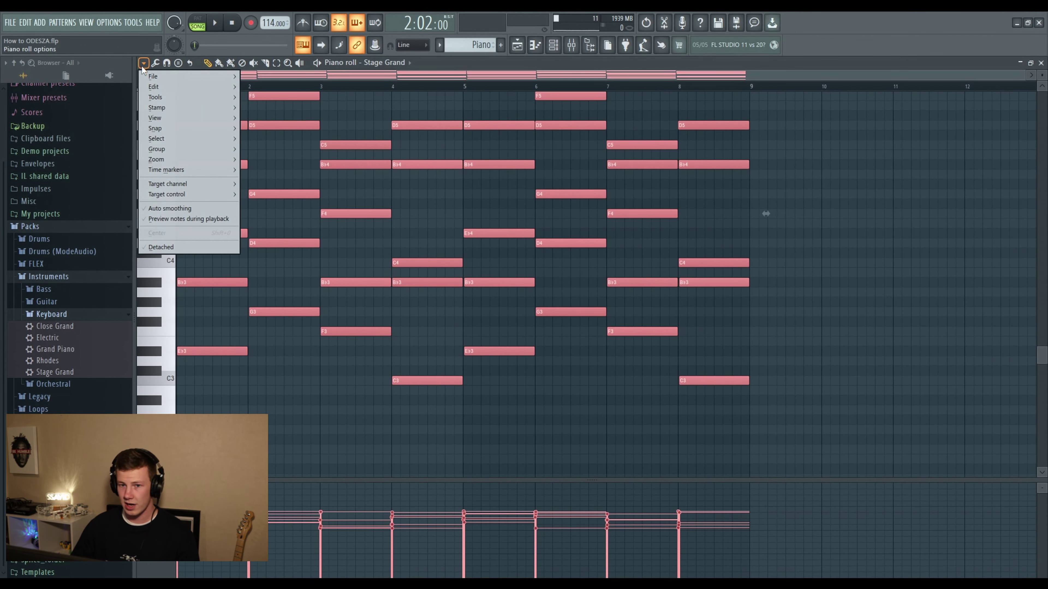
mouse_move(152, 99)
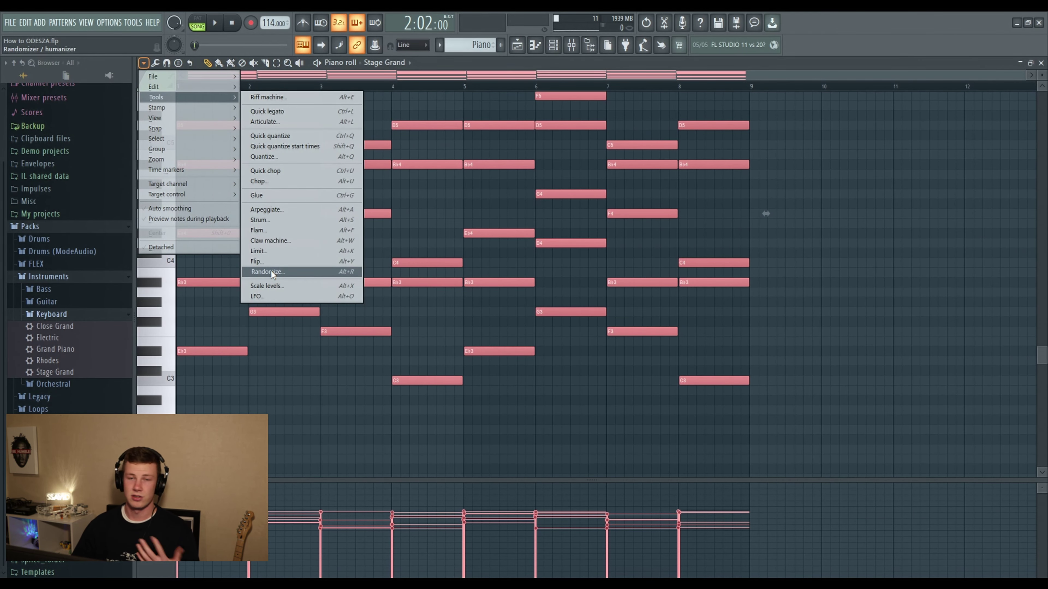
click(393, 74)
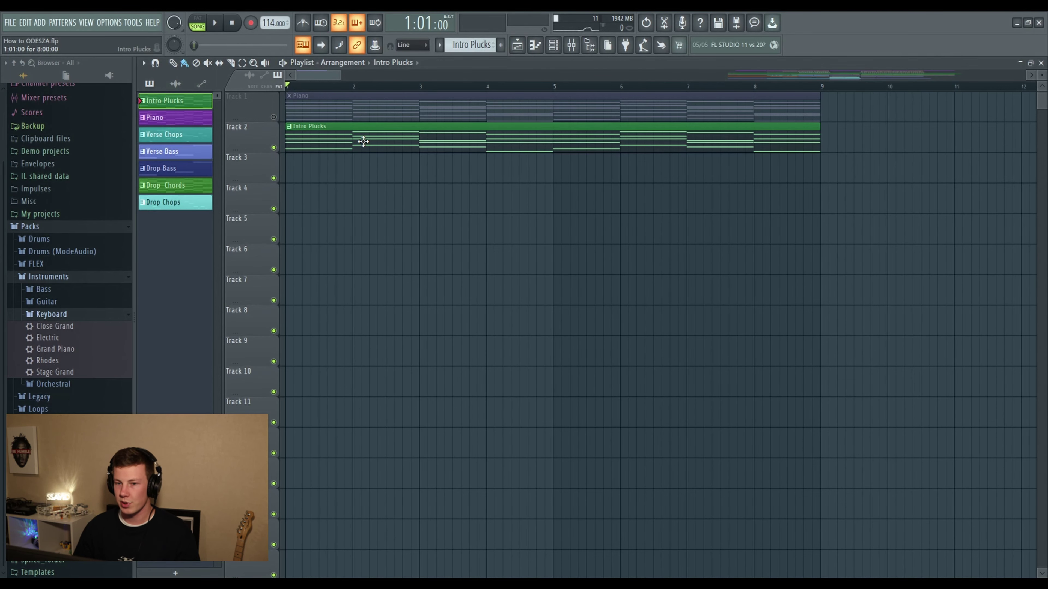
Step: Open the Intro Plucks clip's notes, and show its Serum channel's arpeggiator settings while playing the pattern
double_click(306, 144)
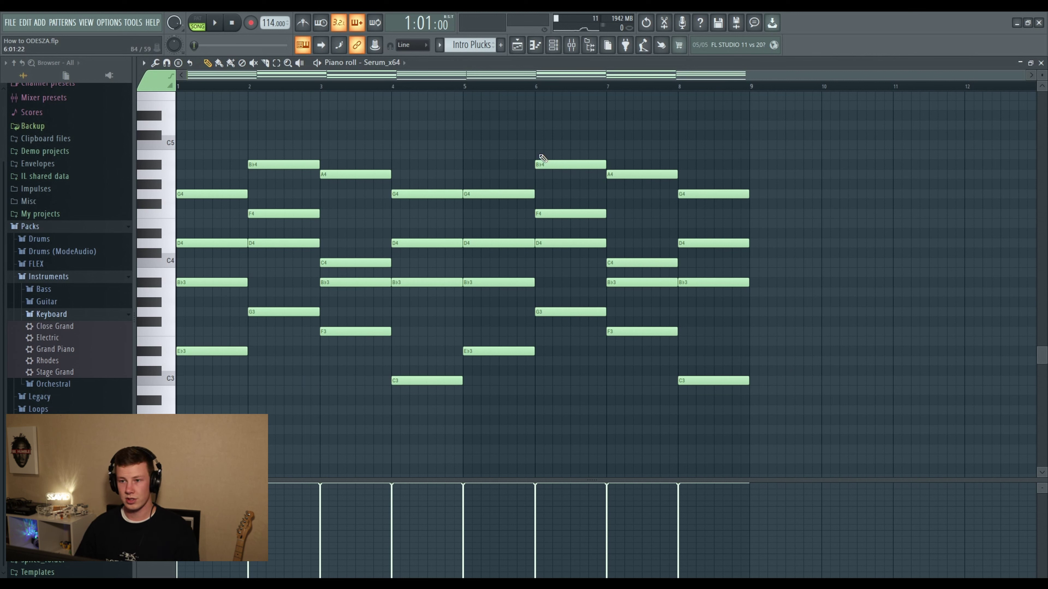
click(553, 46)
click(612, 246)
drag(342, 103, 332, 59)
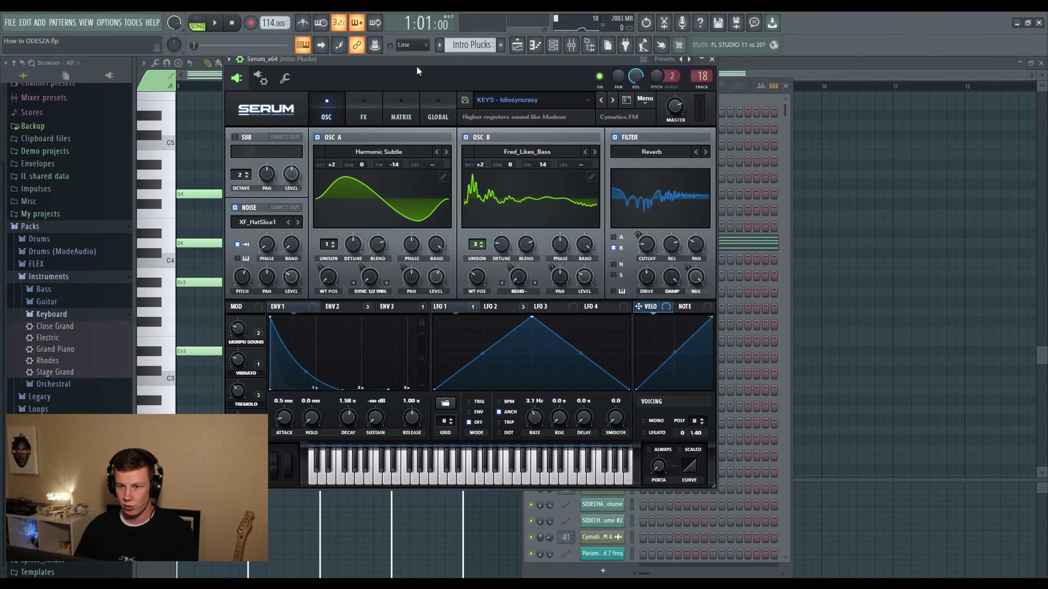
drag(417, 68, 419, 86)
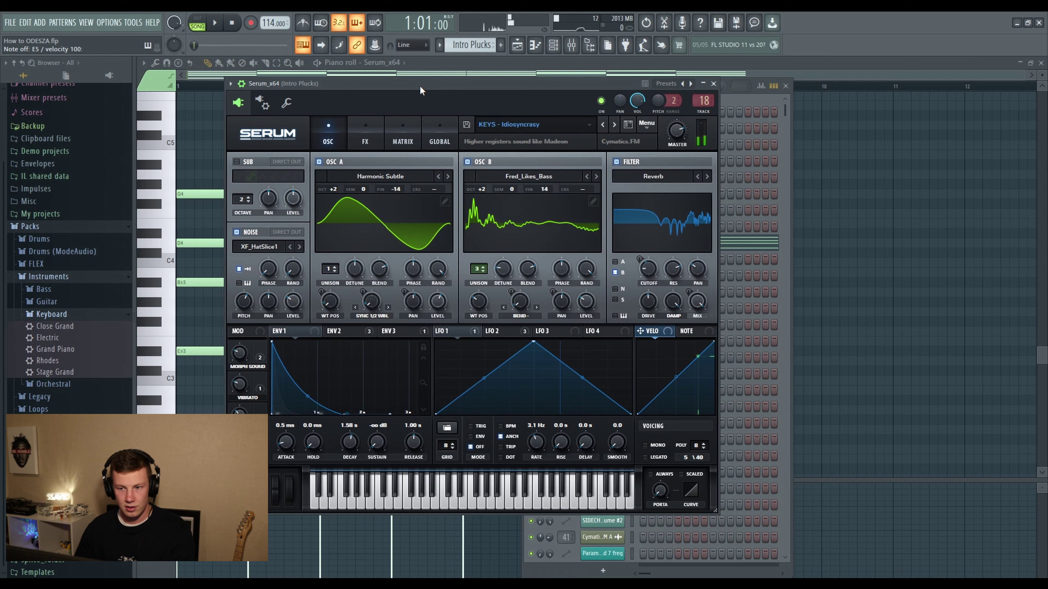
click(290, 105)
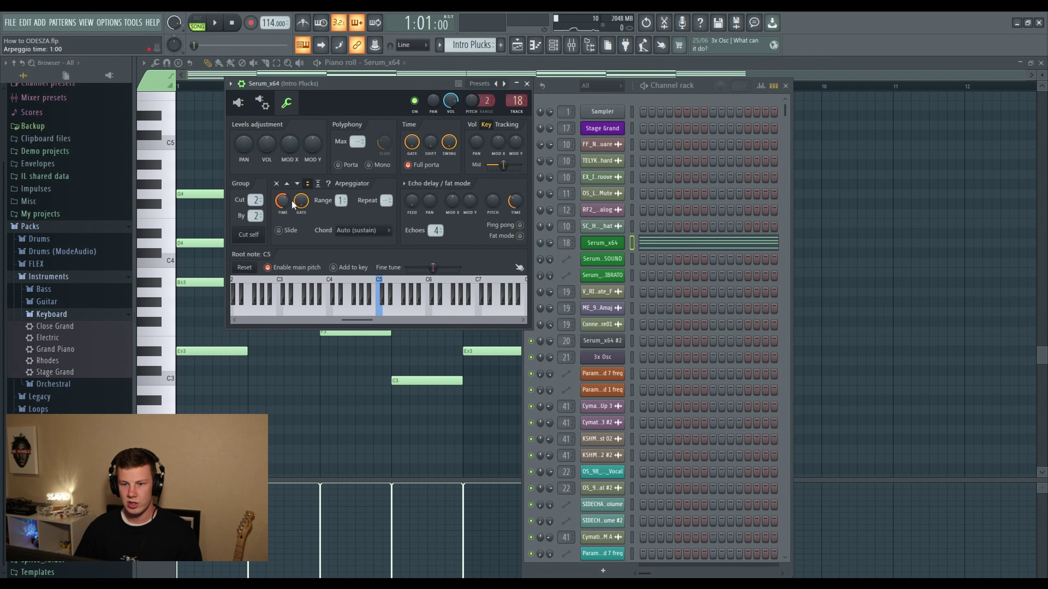
key(space)
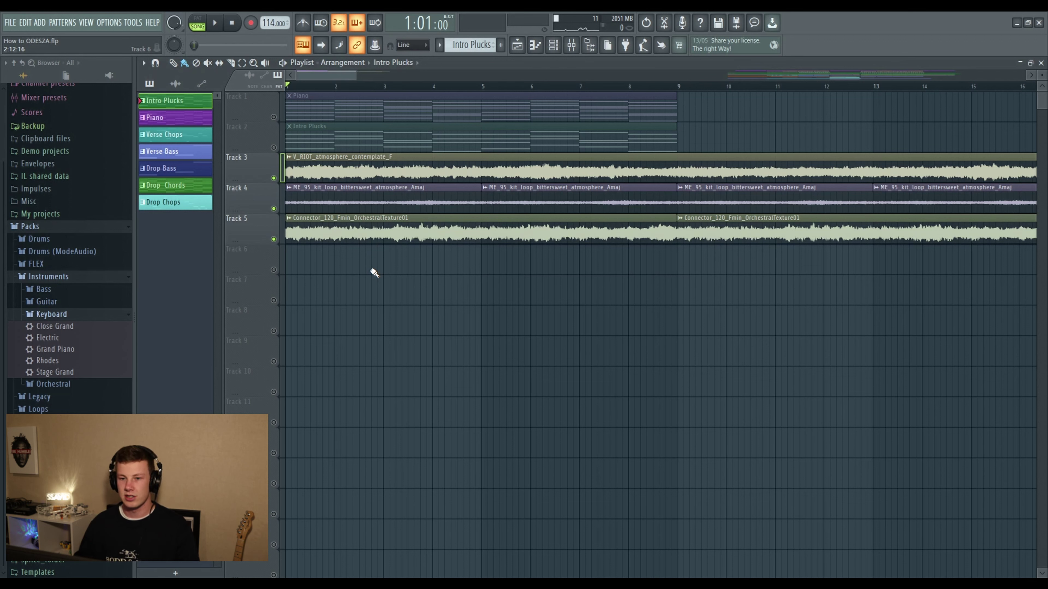
Step: Solo Track 3 and audition several parts of the V_RIOT_atmosphere_contemplate_F sample
scroll(340, 225, up, 2)
ctrl+click(274, 178)
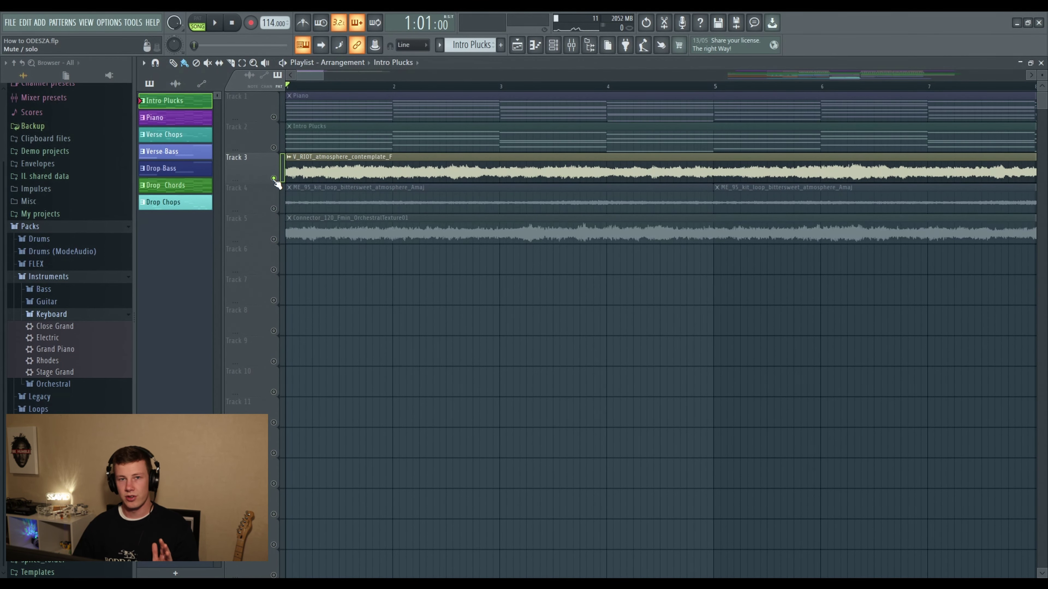
scroll(301, 90, down, 1)
scroll(301, 94, down, 1)
key(space)
drag(410, 90, 694, 96)
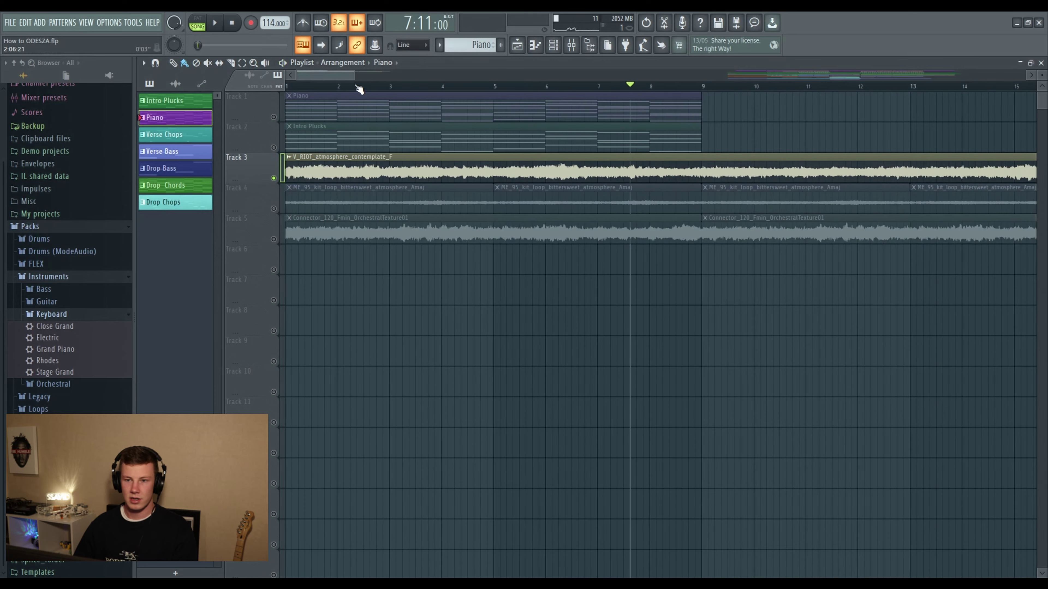
Step: Solo Track 4 to audition the ME_95_kit_loop_bittersweet_atmosphere_Amaj loop at several points, and unsolo it
click(318, 91)
scroll(319, 91, up, 2)
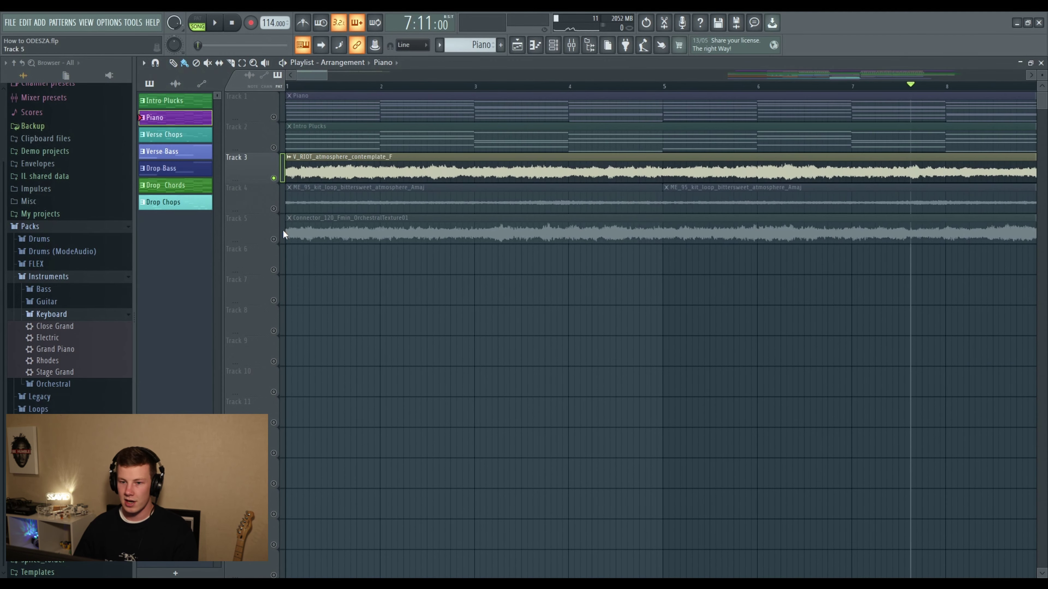
click(297, 87)
key(space)
click(397, 87)
click(505, 88)
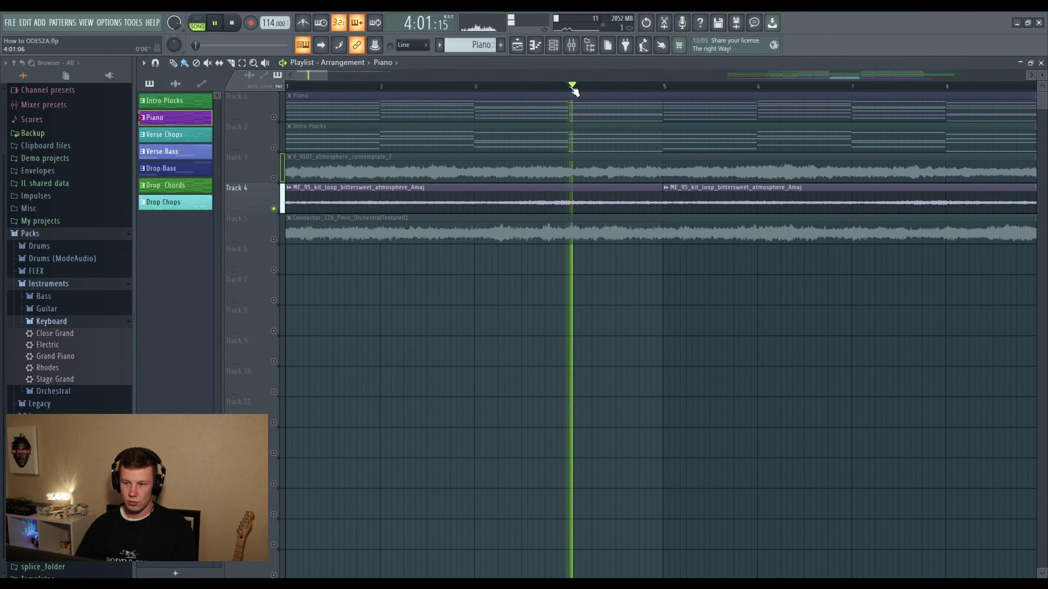
key(space)
ctrl+click(273, 208)
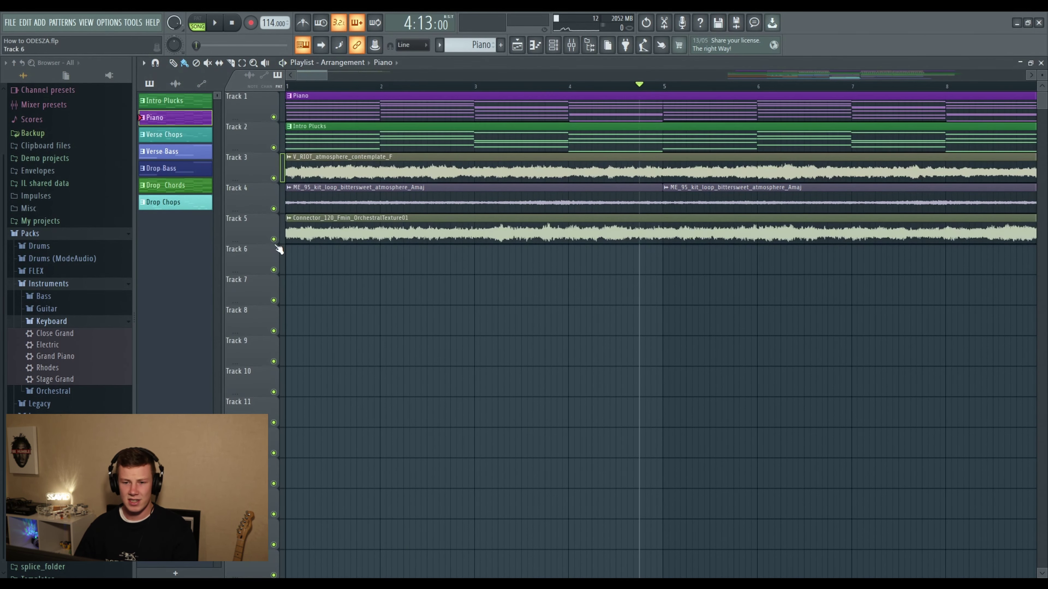
Step: Solo Track 5 to audition the Connector_120_Fmin_OrchestralTexture01 loop, and return the playhead to the start
ctrl+click(274, 239)
click(299, 88)
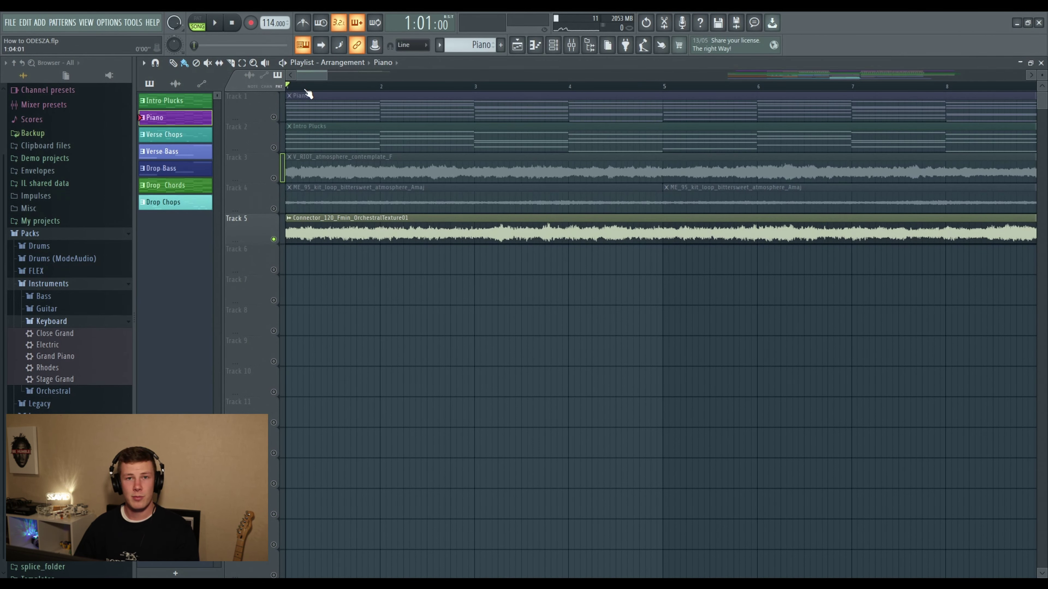
key(space)
drag(409, 90, 699, 91)
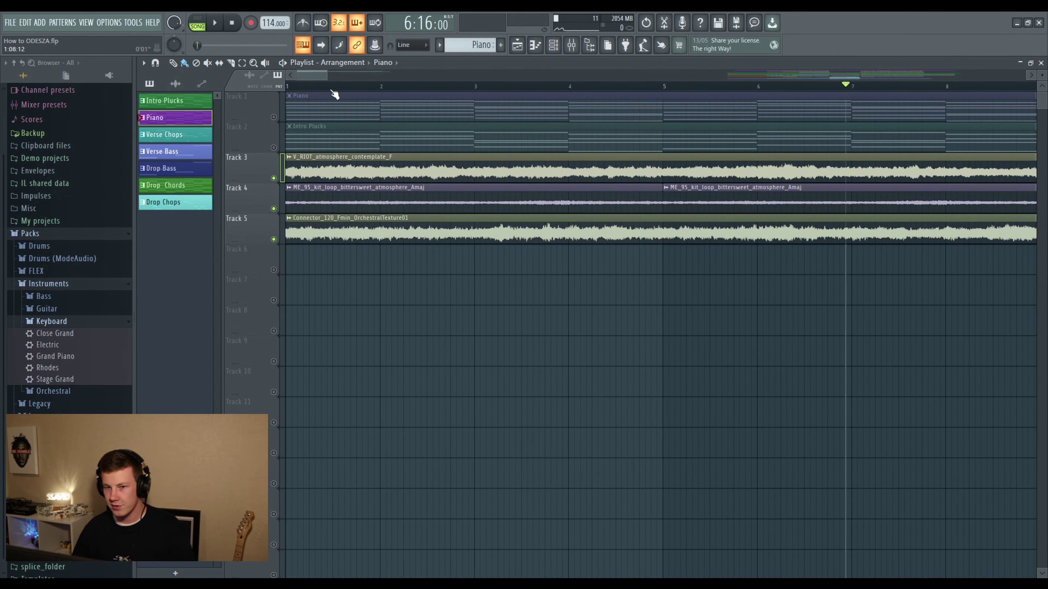
click(288, 90)
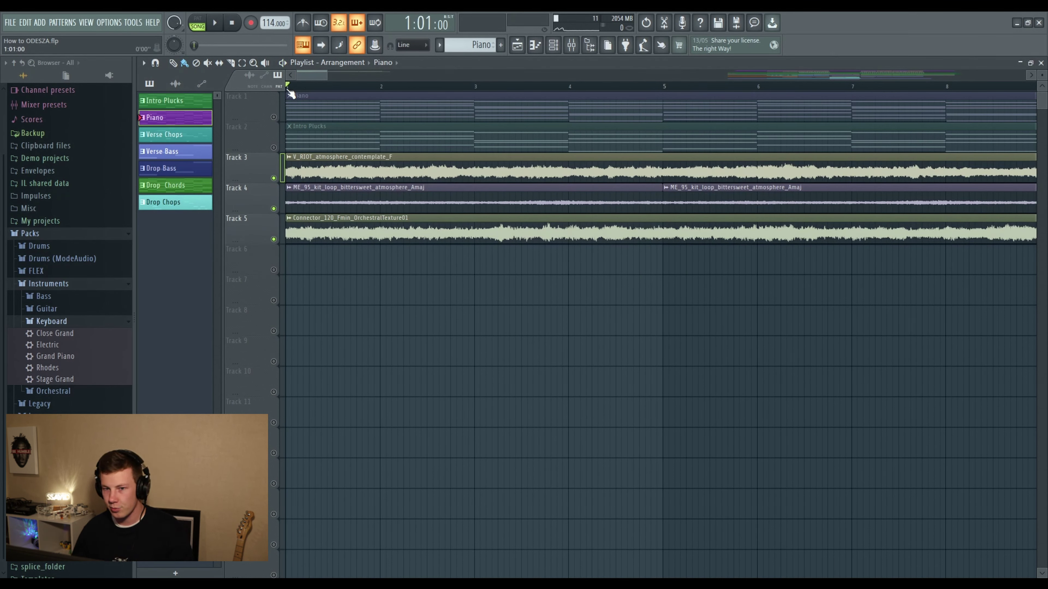
scroll(288, 90, down, 3)
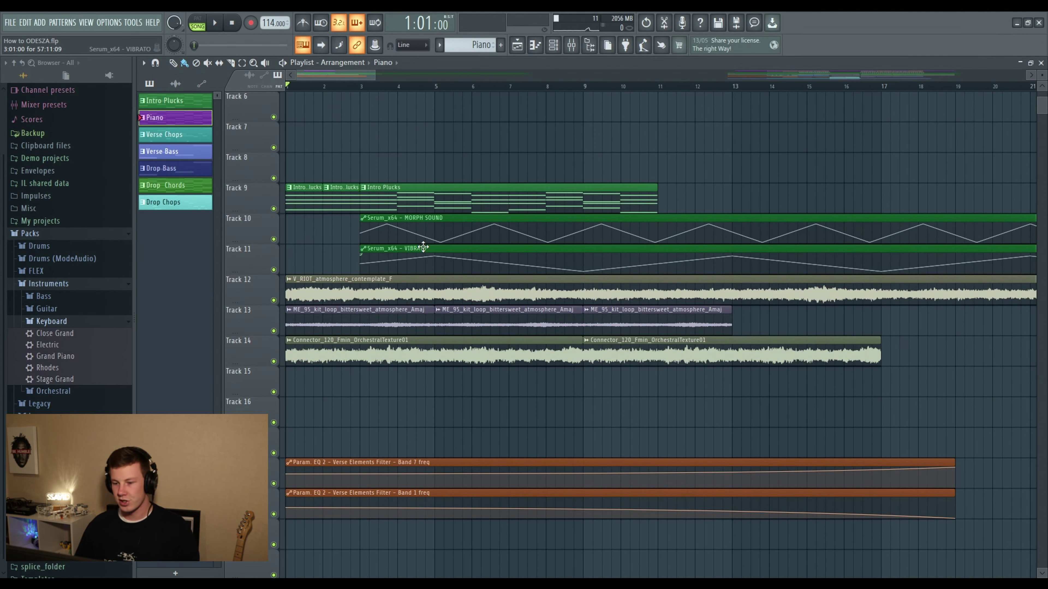
Step: Look over the intro arrangement and its filter automation, and show Fruity parametric EQ 2 on the Verse Elements Filter mixer track
scroll(424, 247, up, 5)
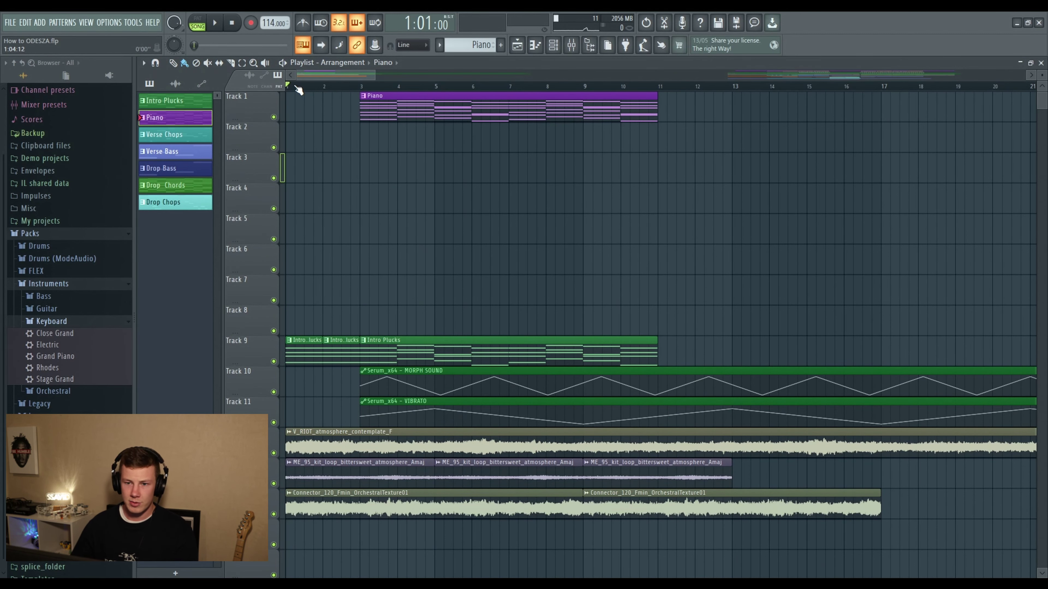
scroll(299, 89, up, 3)
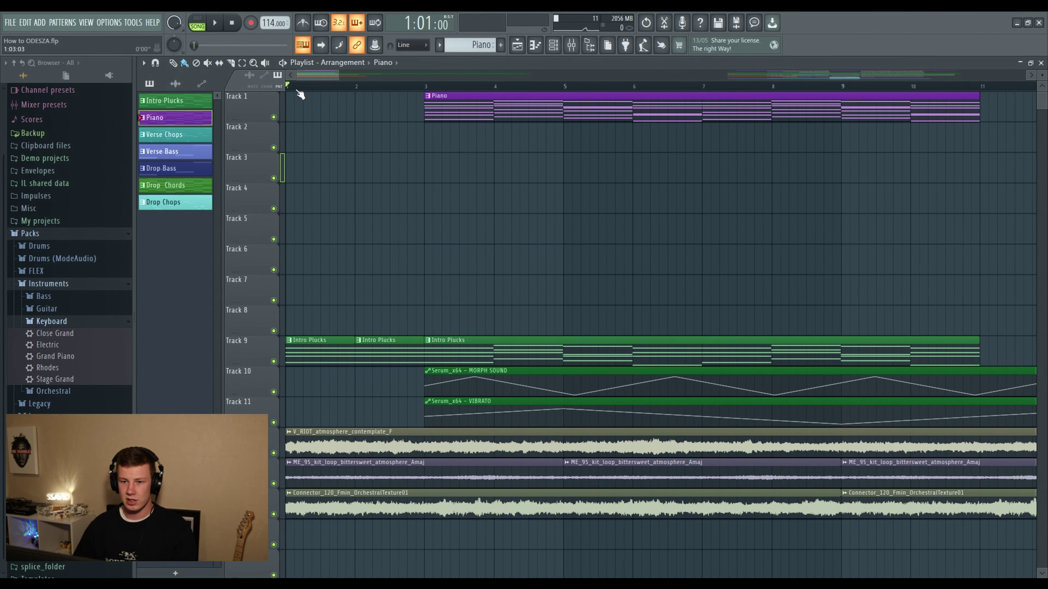
scroll(398, 333, down, 3)
scroll(413, 330, up, 3)
scroll(433, 330, down, 6)
scroll(449, 329, up, 6)
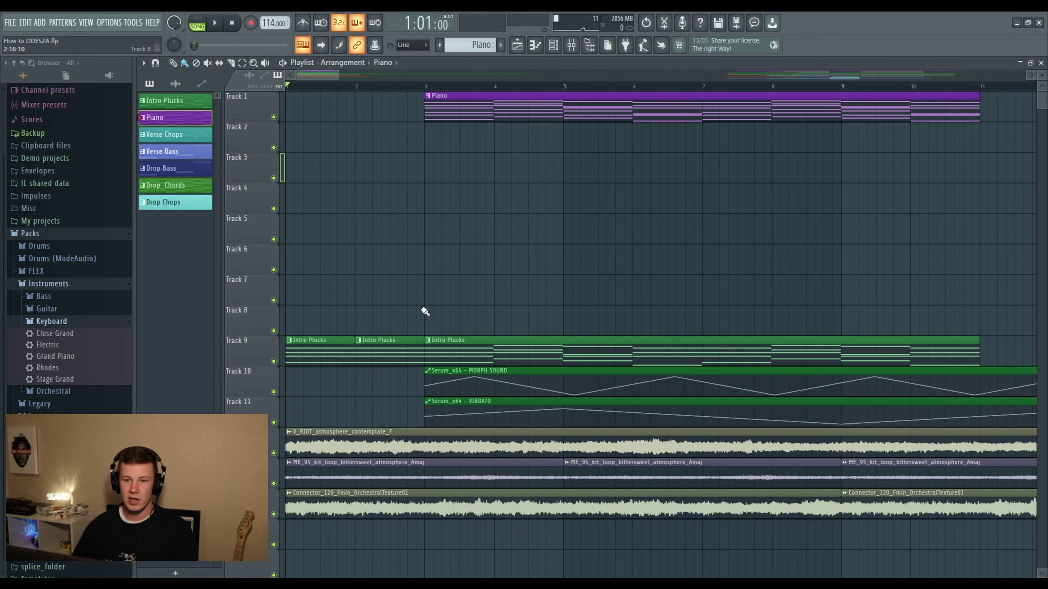
scroll(325, 437, down, 5)
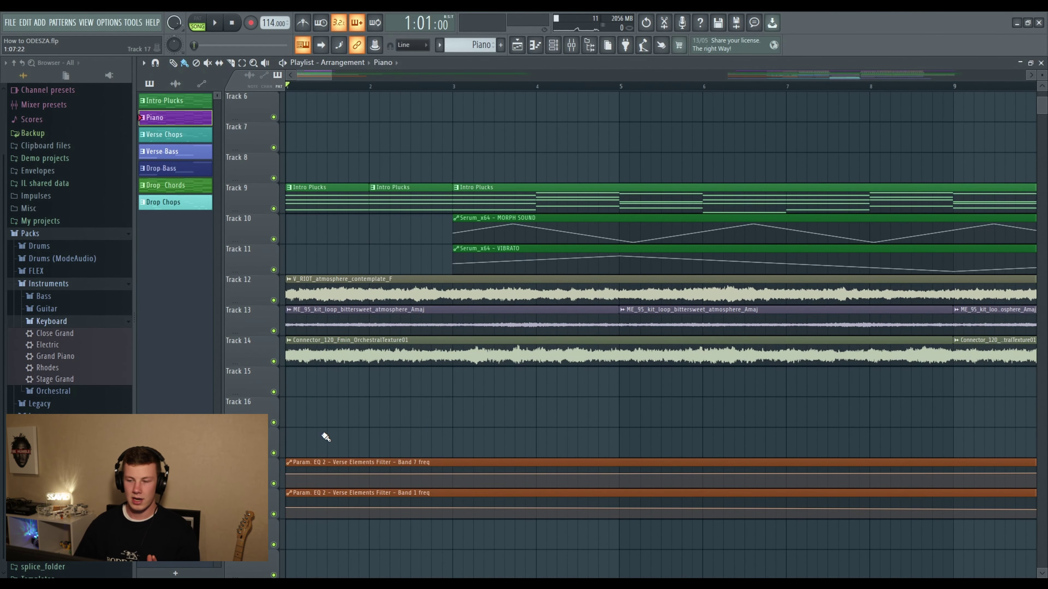
click(571, 46)
click(1000, 256)
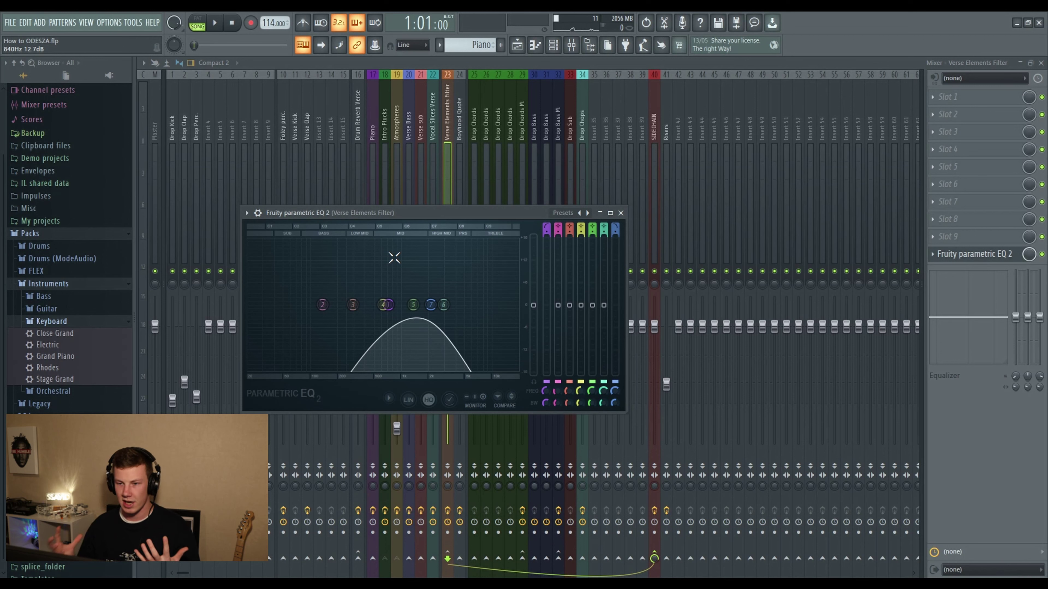
Step: Play the full intro from bar 1 while looking over its tracks in the arrangement
key(space)
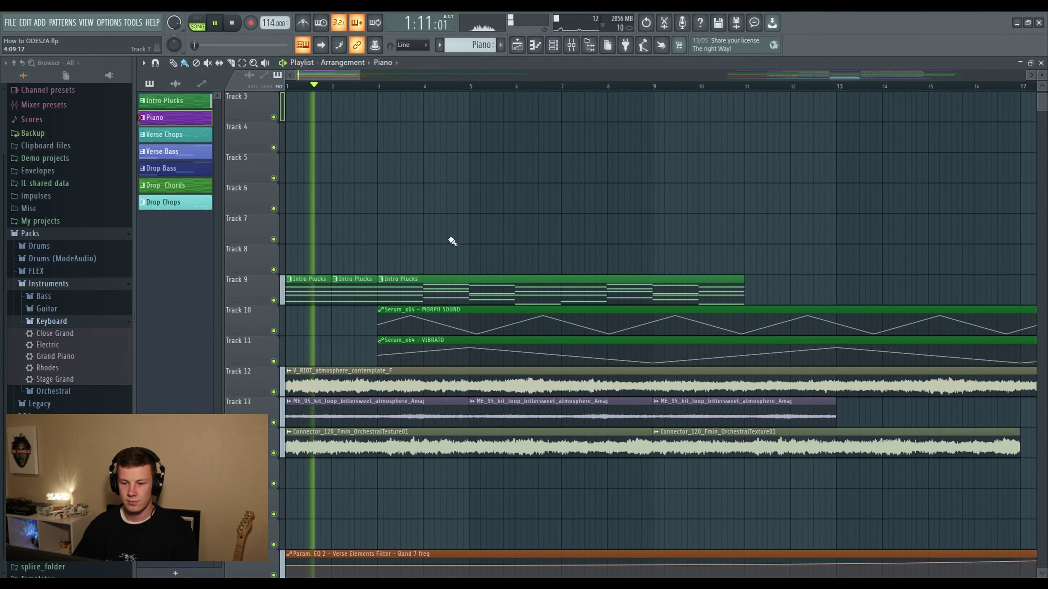
scroll(457, 243, down, 3)
scroll(615, 356, up, 5)
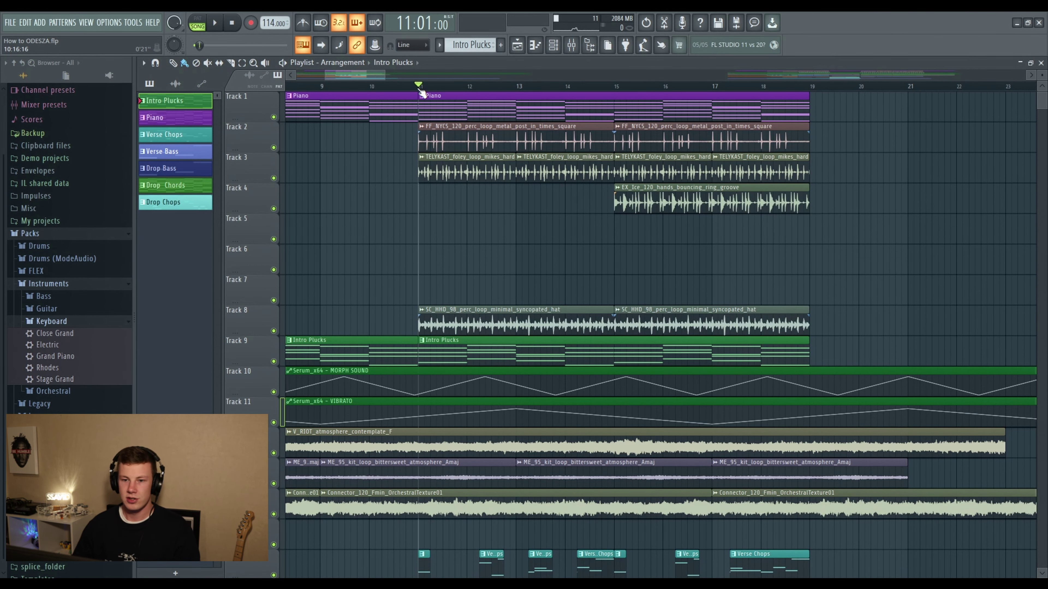
Step: Solo Track 2 and audition the FF_NYCS_120_perc_loop_metal_post_in_times_square loop from bar 11
ctrl+click(274, 147)
scroll(421, 89, down, 2)
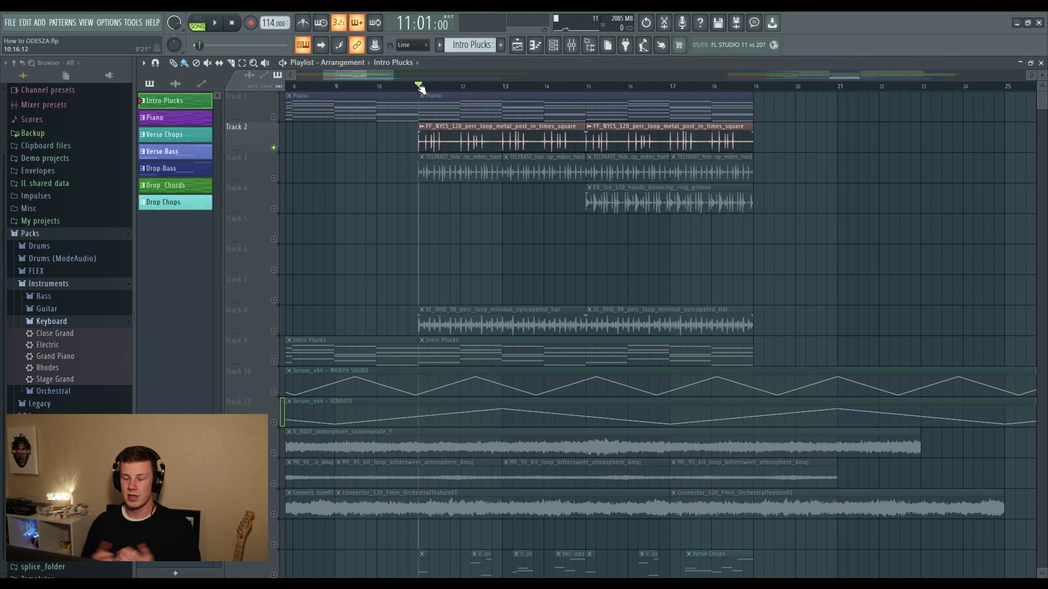
scroll(420, 88, up, 2)
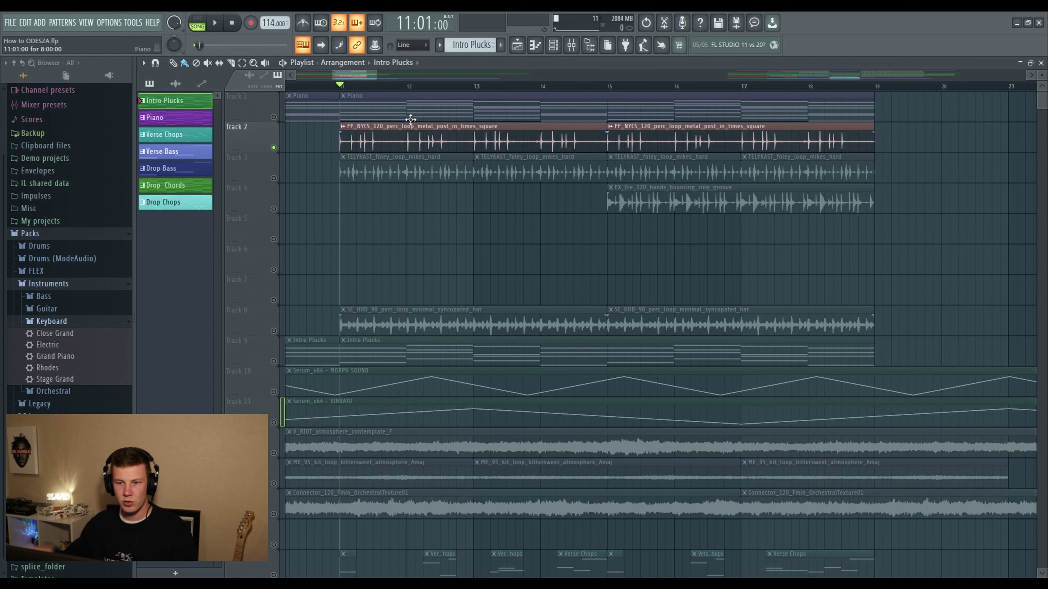
key(space)
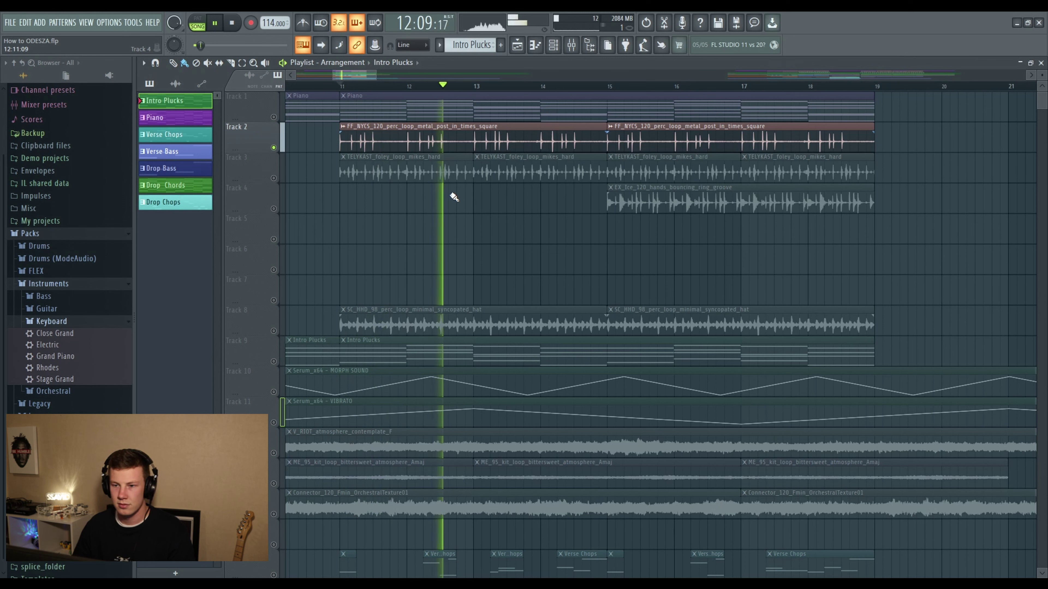
key(space)
Step: Solo Track 3 and audition the TELYKAST_foley_loop_mikes_hard loop from bar 11
click(435, 174)
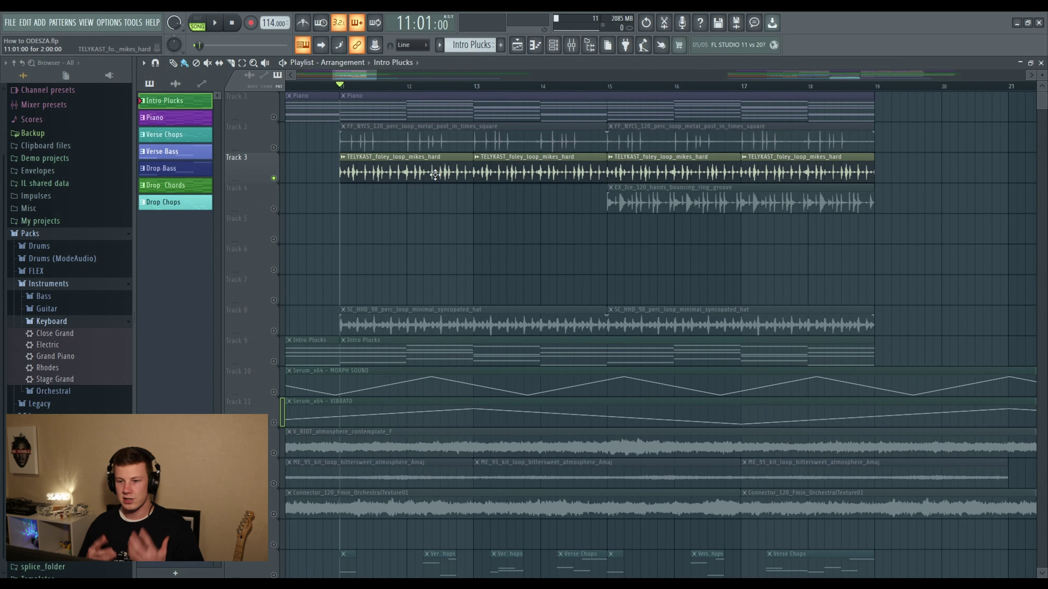
key(space)
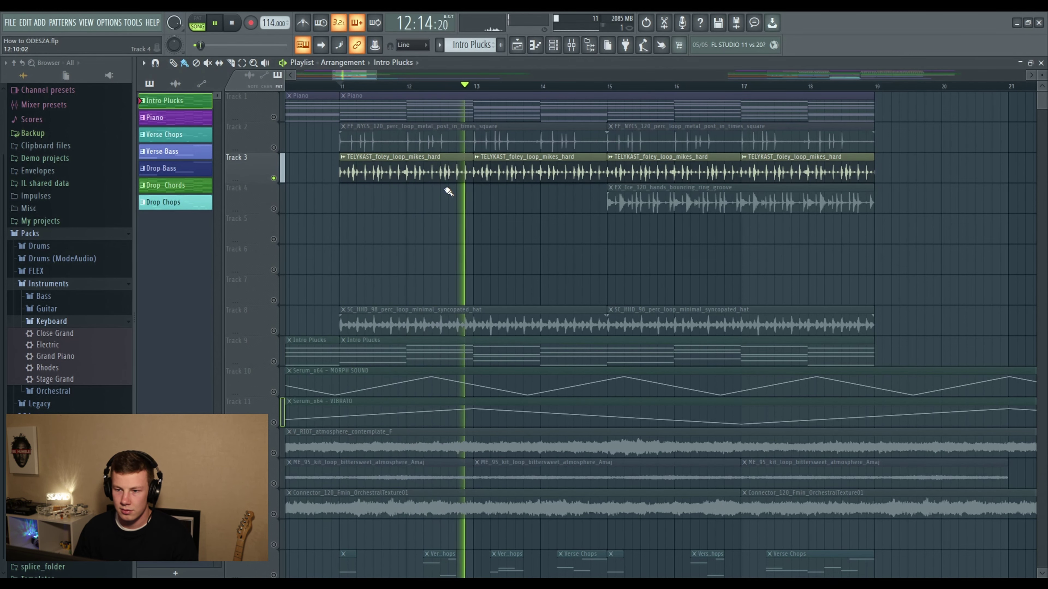
key(space)
Step: Solo the SC_HHD_98 syncopated hat loop on Track 8, re-enable Tracks 3 and 2, and play the three loops together
scroll(448, 191, down, 2)
click(396, 249)
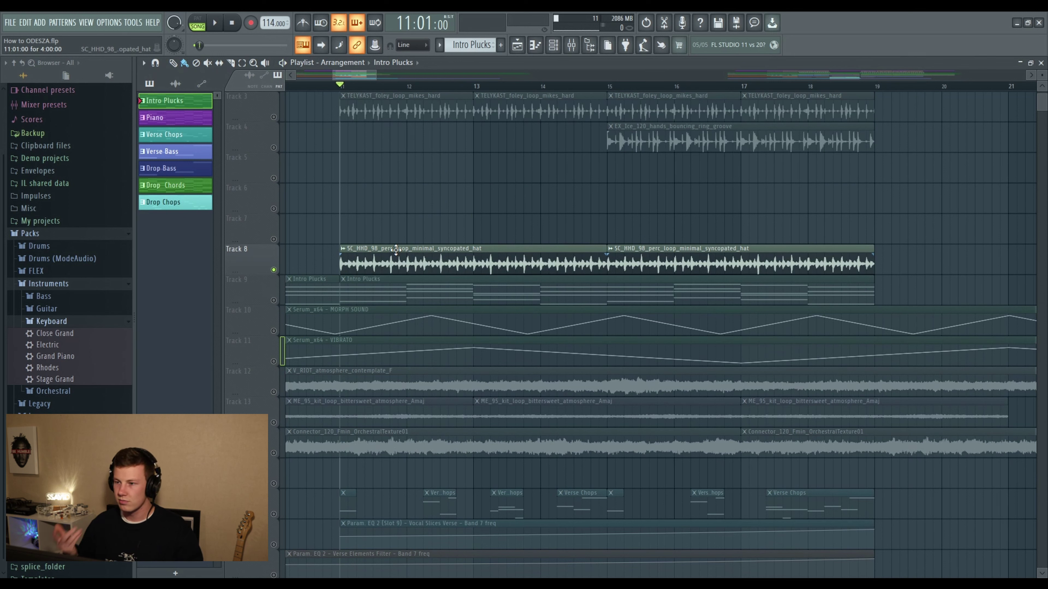
scroll(396, 250, up, 2)
click(273, 178)
click(273, 148)
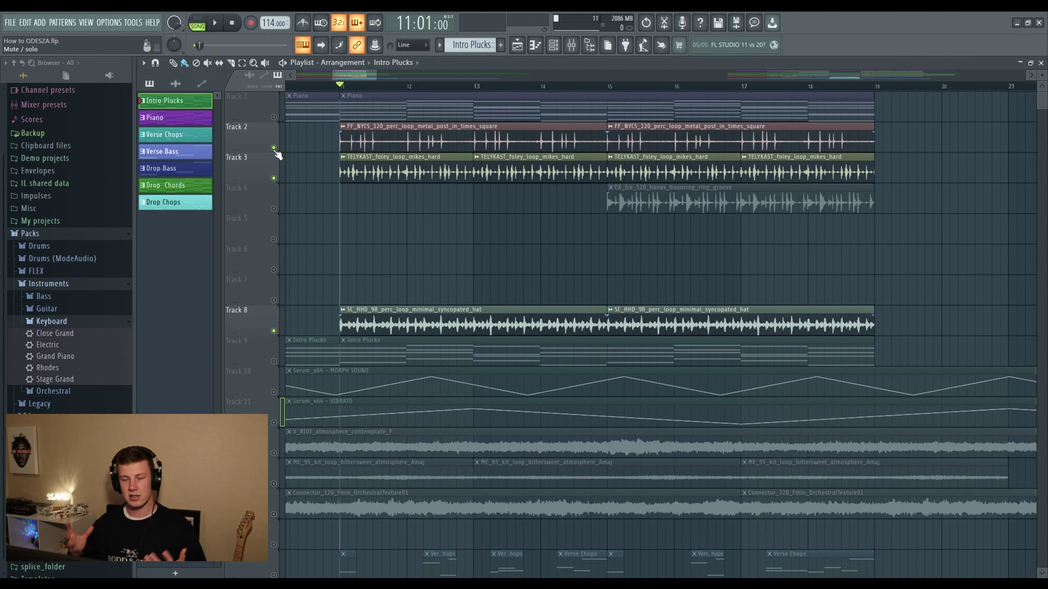
key(space)
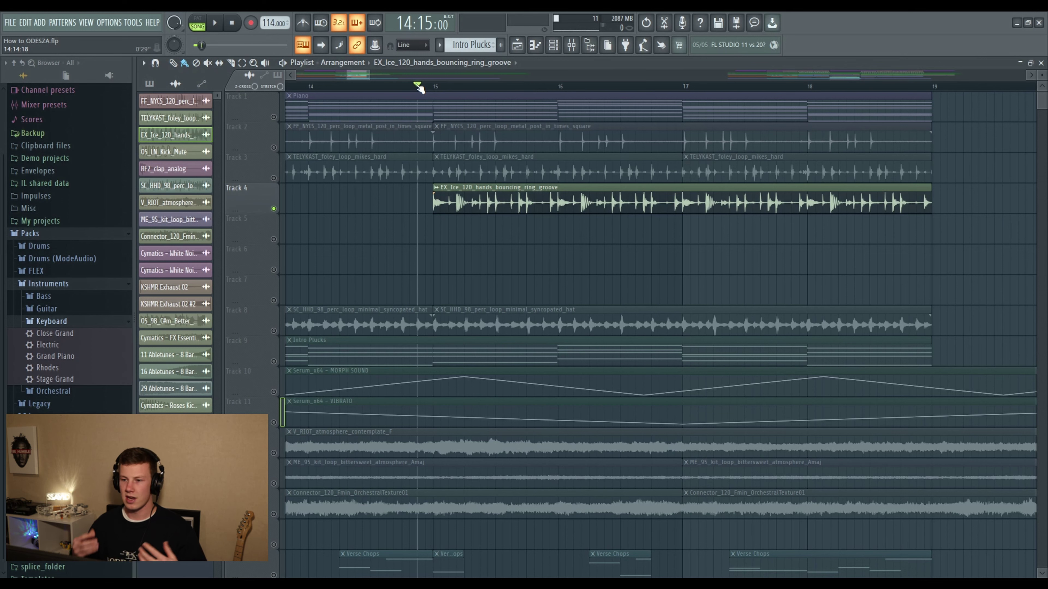
Step: Audition the soloed EX_Ice_120_hands_bouncing_ring_groove loop on Track 4
key(space)
scroll(419, 88, down, 2)
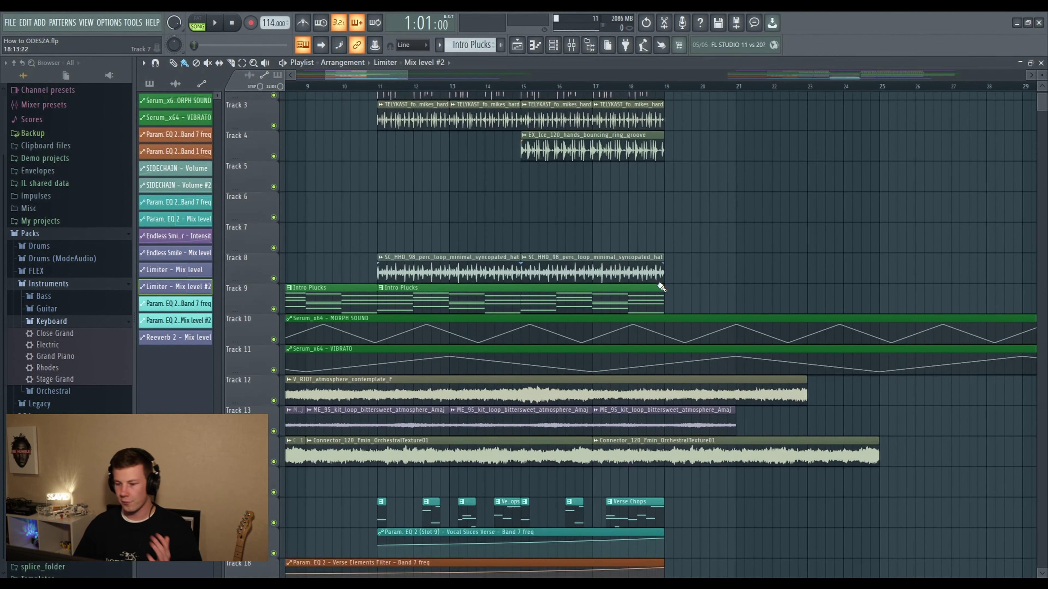
Step: Play the arrangement from bar 13 through the build-up, looking over the vocal chops, filter automation and riser tracks
scroll(661, 287, down, 4)
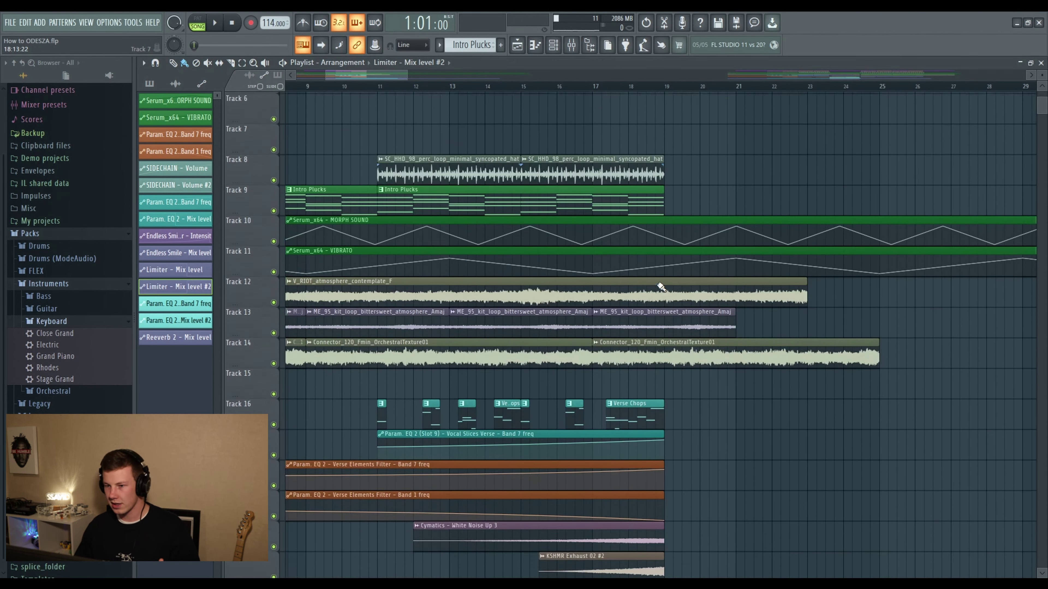
scroll(661, 287, up, 4)
drag(432, 87, 478, 87)
scroll(601, 199, down, 2)
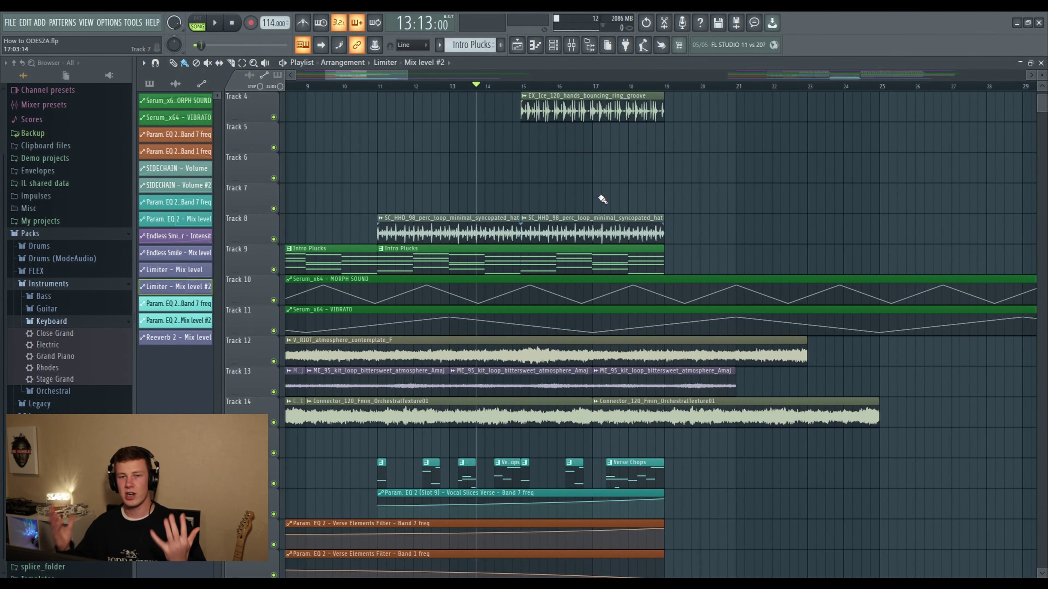
scroll(608, 198, down, 3)
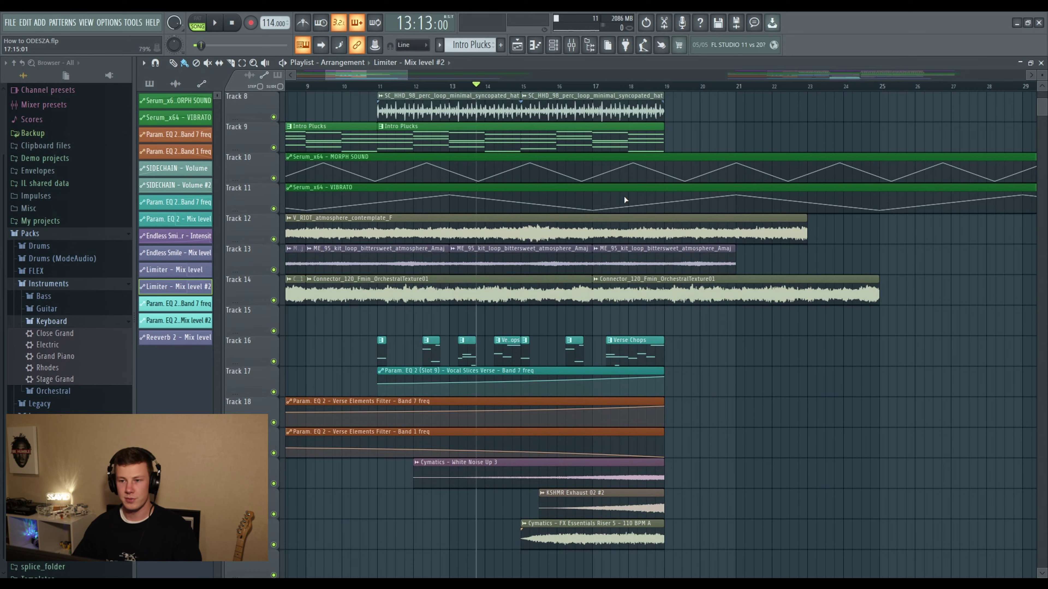
key(space)
scroll(809, 310, up, 4)
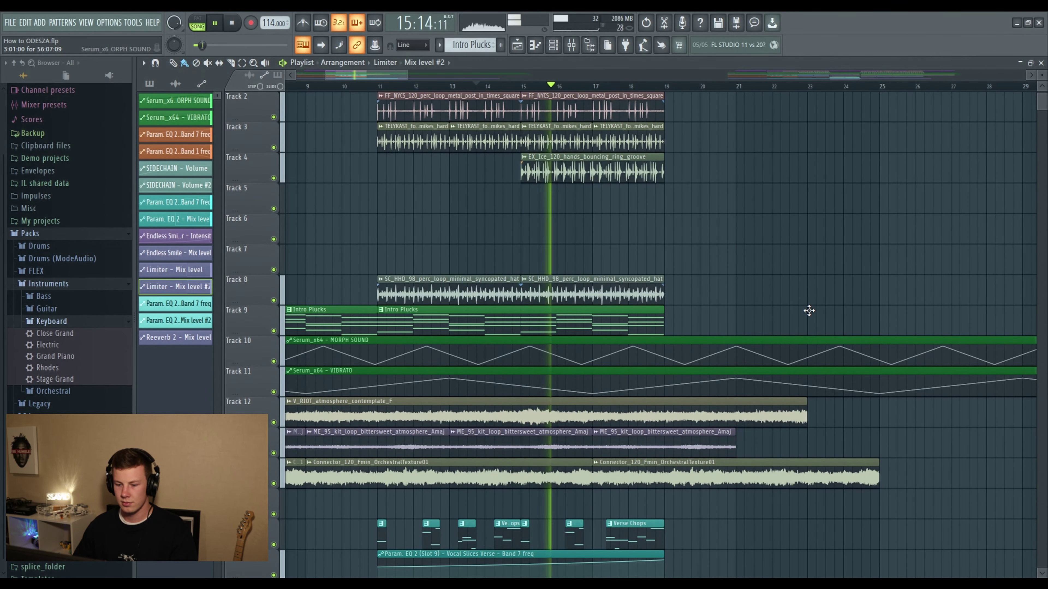
scroll(809, 310, down, 2)
scroll(808, 310, down, 5)
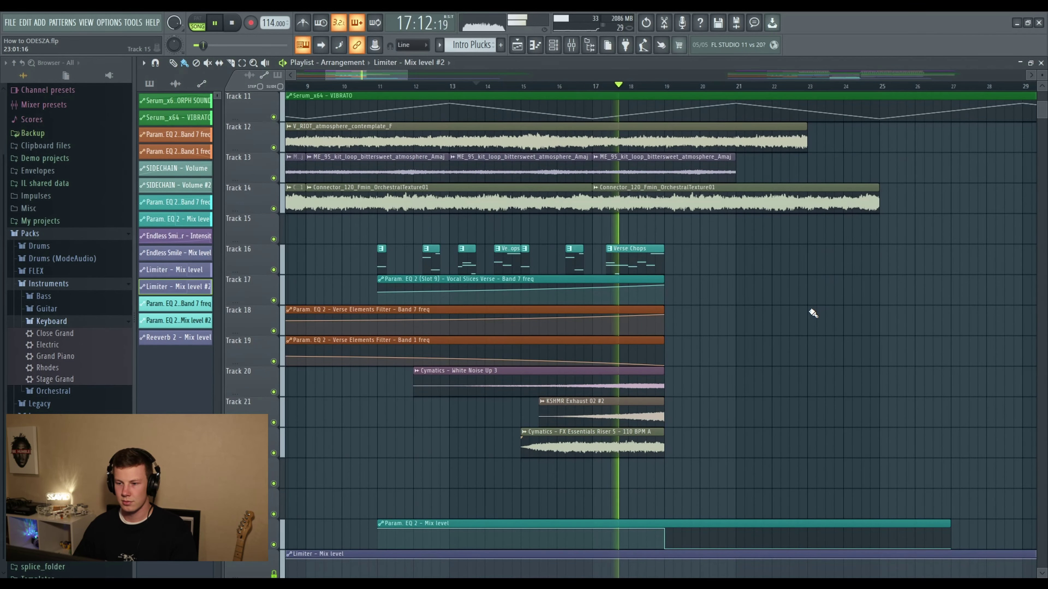
scroll(812, 313, up, 1)
scroll(811, 311, up, 4)
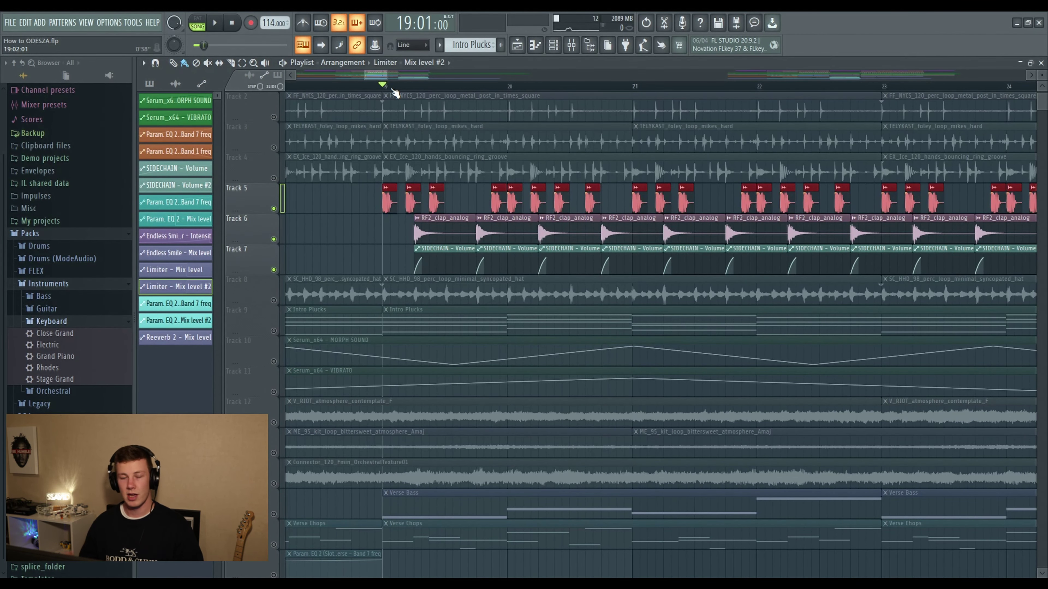
Step: Audition the soloed kick, RF2_clap_analog and sidechain volume tracks from bar 19
key(space)
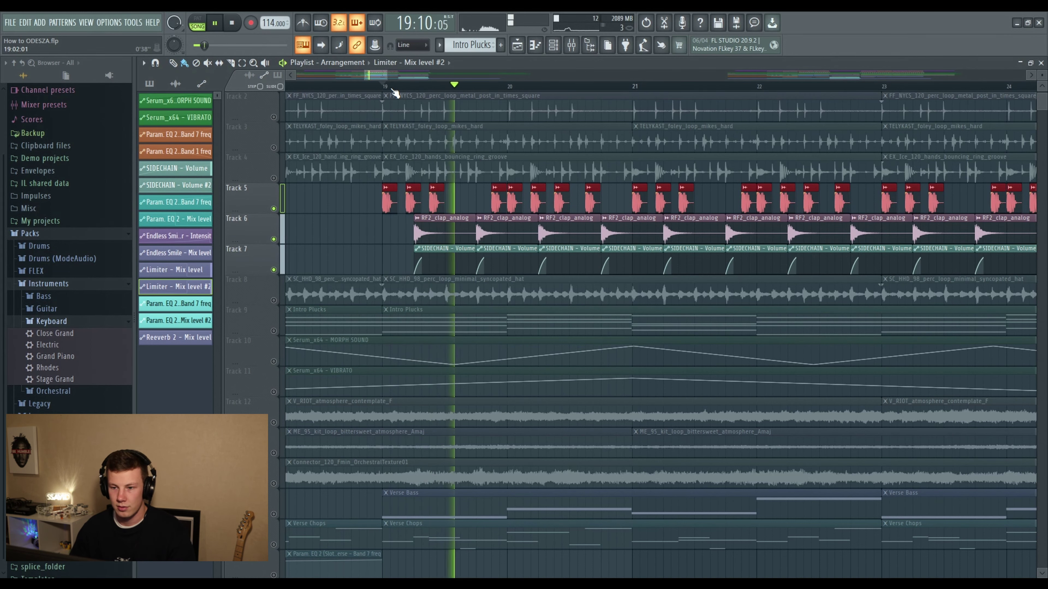
scroll(395, 92, down, 2)
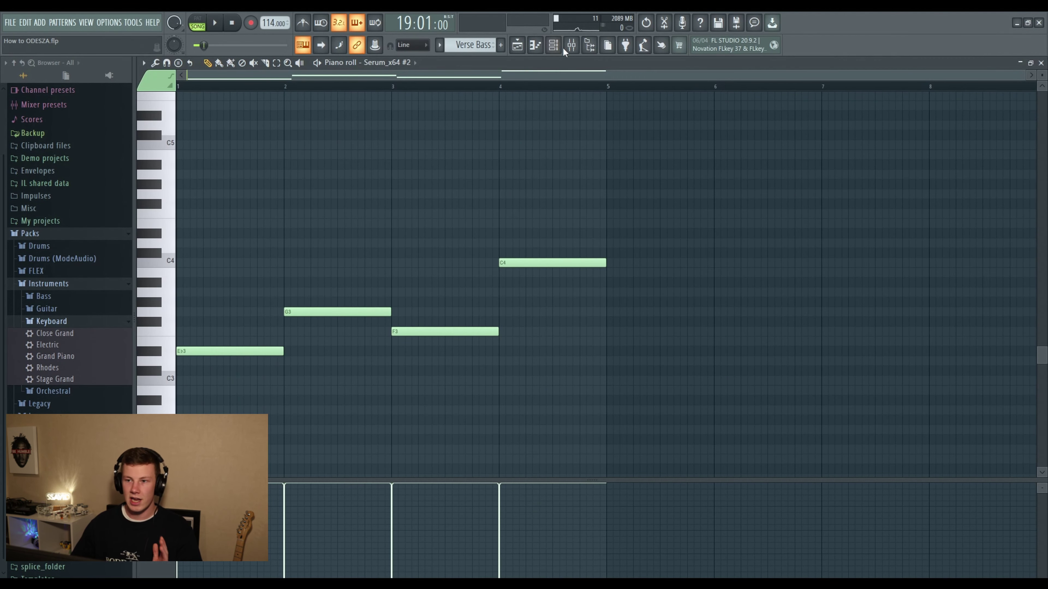
Step: Open the Verse Bass pattern's Serum_x64 #2 channel and try a few notes with its BS - Pulsing preset
click(562, 45)
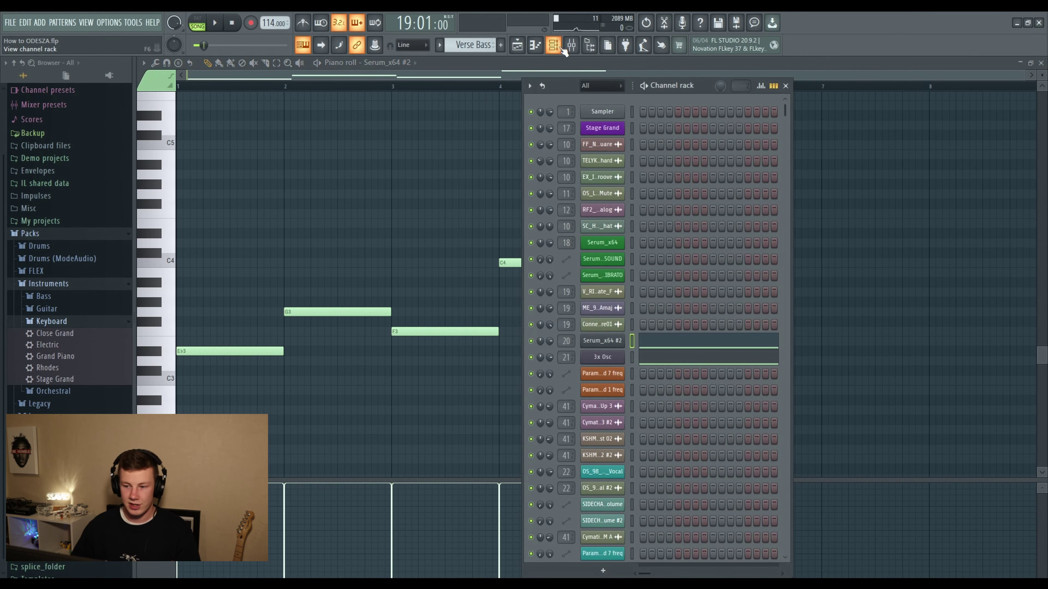
click(624, 342)
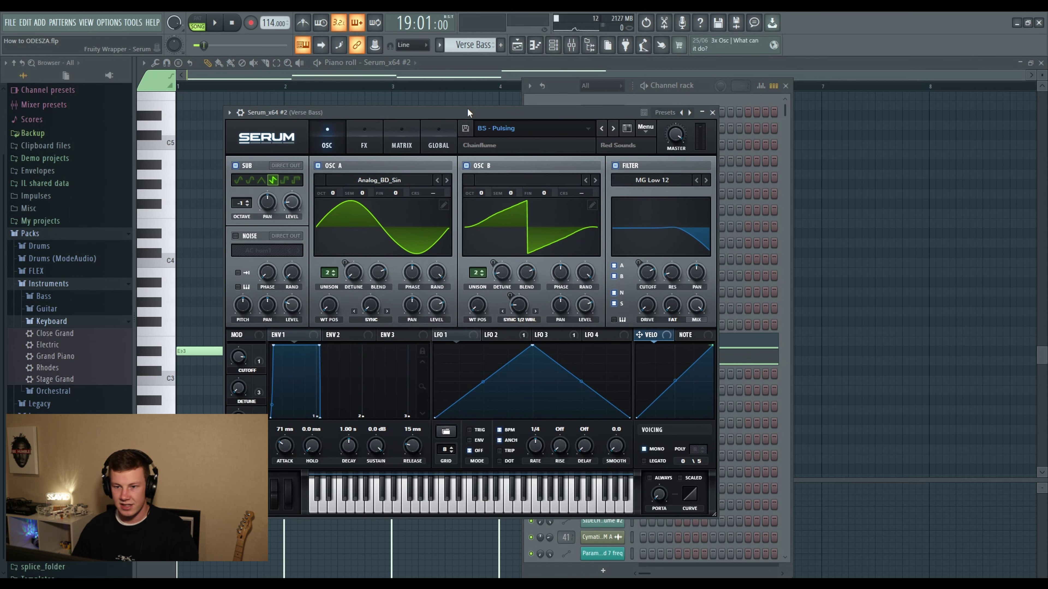
key(q)
key(z)
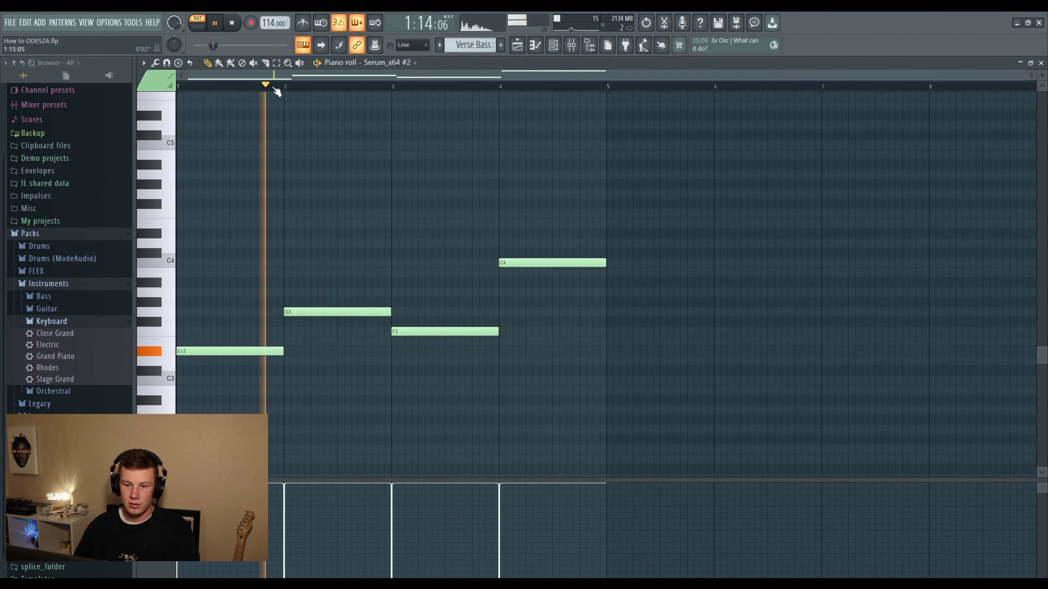
Step: Open the Verse Chops channel OS_98_C#m_Better_Off_Alone_Vocal in Slicex, reposition its window, and audition the chops
click(518, 45)
click(553, 45)
scroll(723, 261, down, 4)
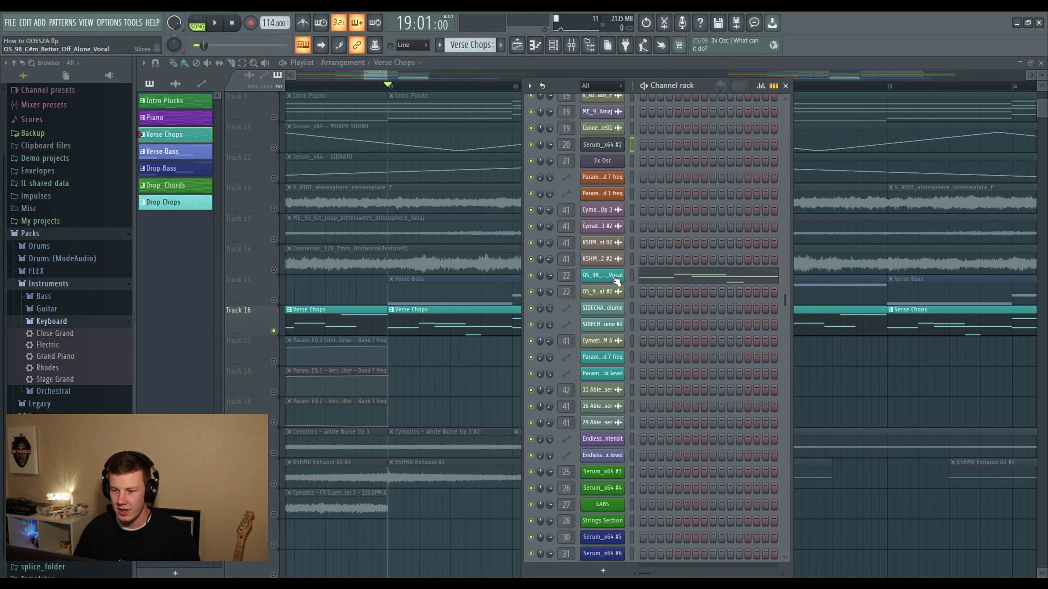
click(615, 277)
drag(543, 194, 460, 111)
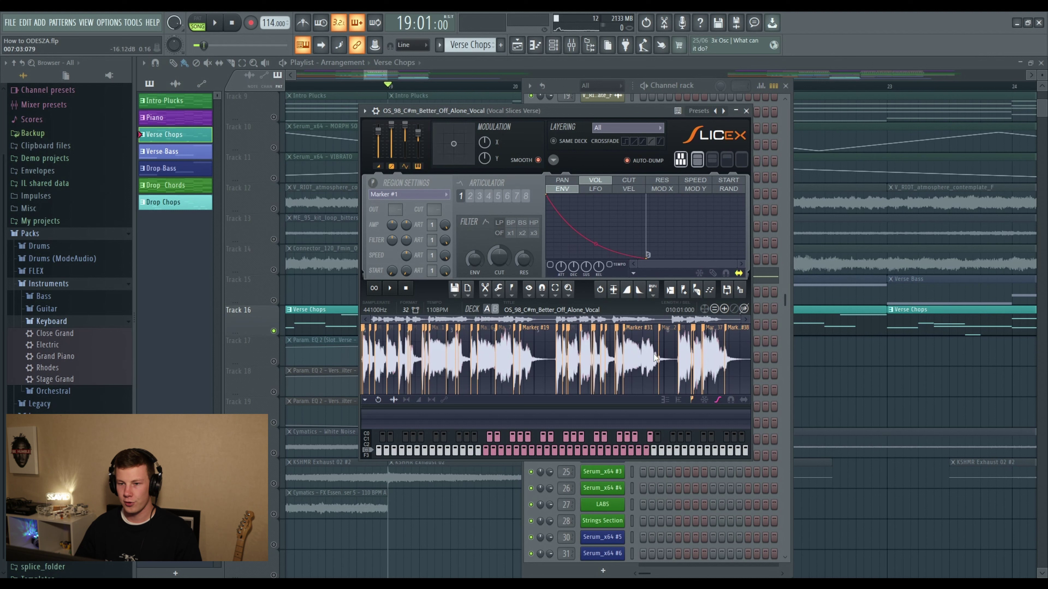
drag(498, 121, 477, 99)
key(space)
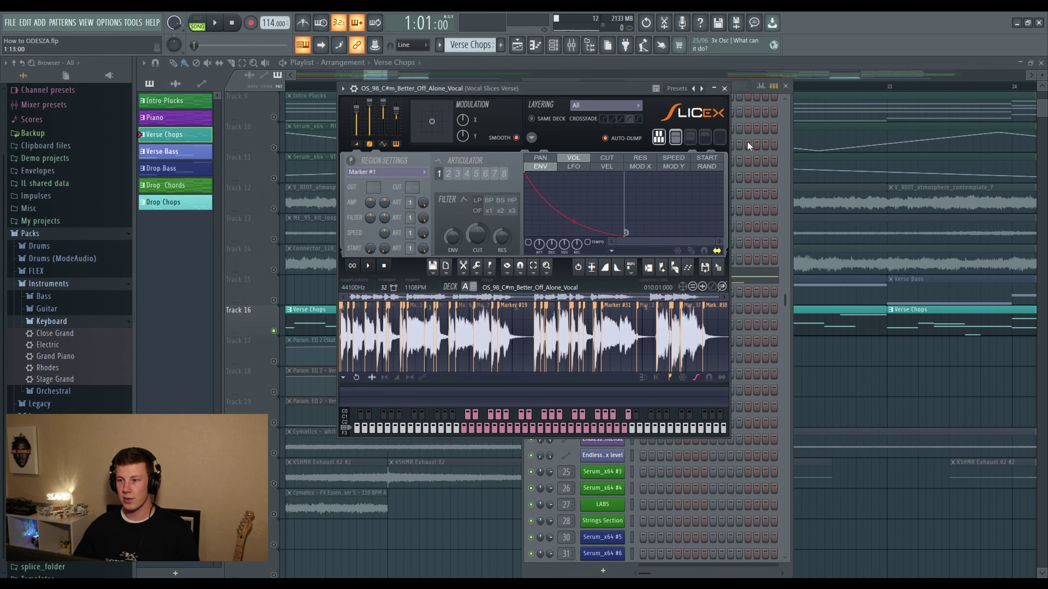
Step: Close the Slicex window and open the vocal channel's piano roll to examine the Verse Chops marker notes
click(724, 88)
click(667, 279)
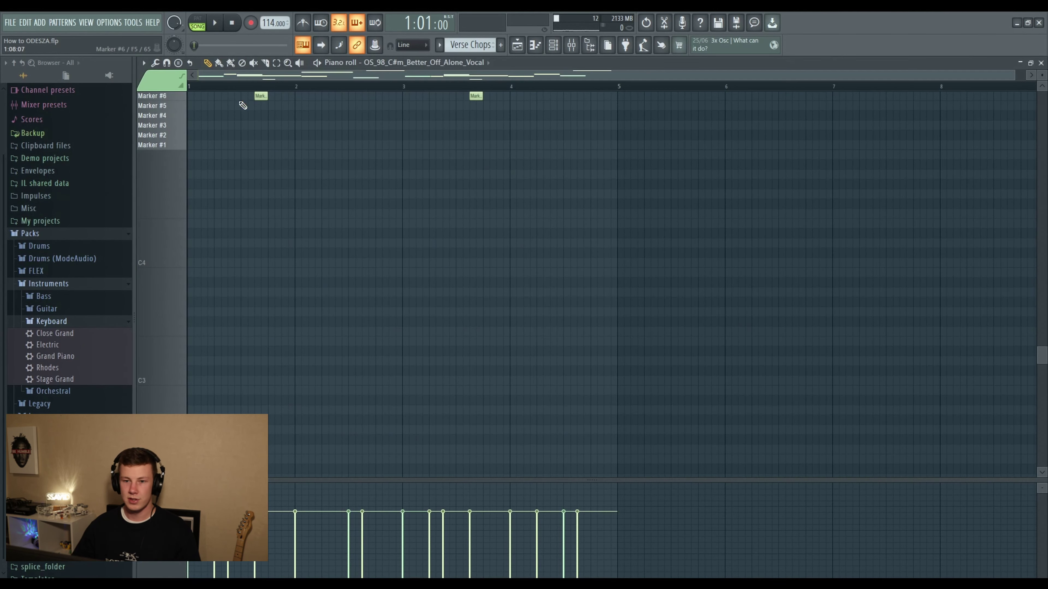
scroll(324, 90, down, 2)
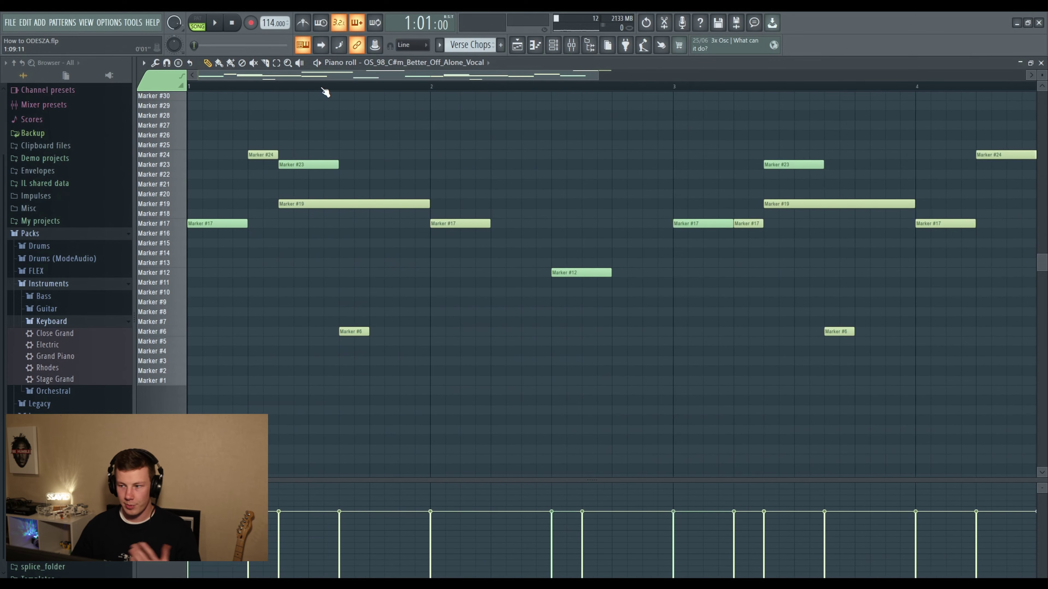
scroll(254, 224, up, 3)
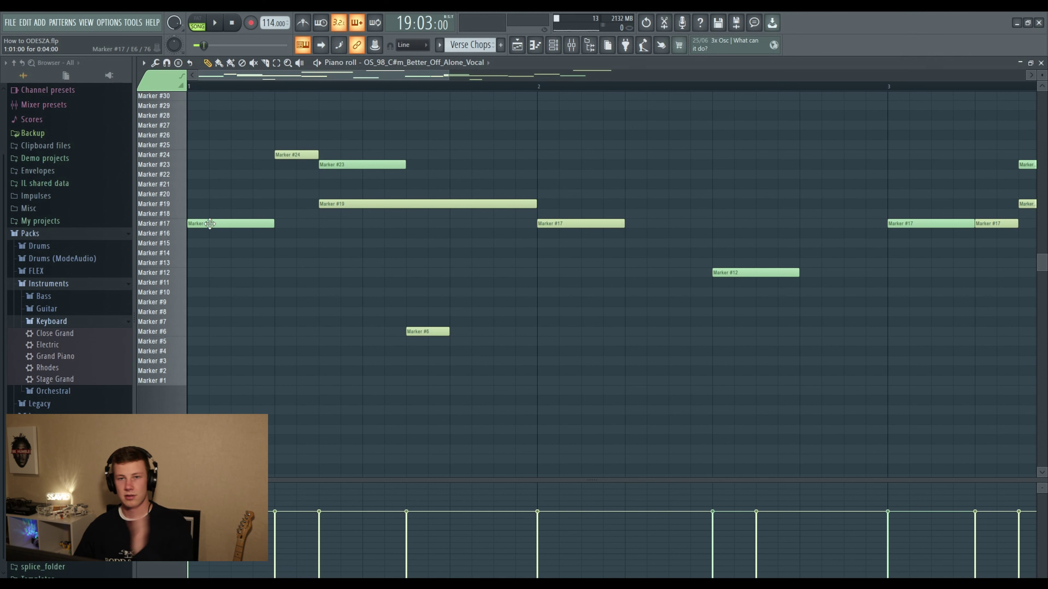
Step: Show the note colour group for Deck A - reversed, and audition the long Marker #19 note
click(171, 87)
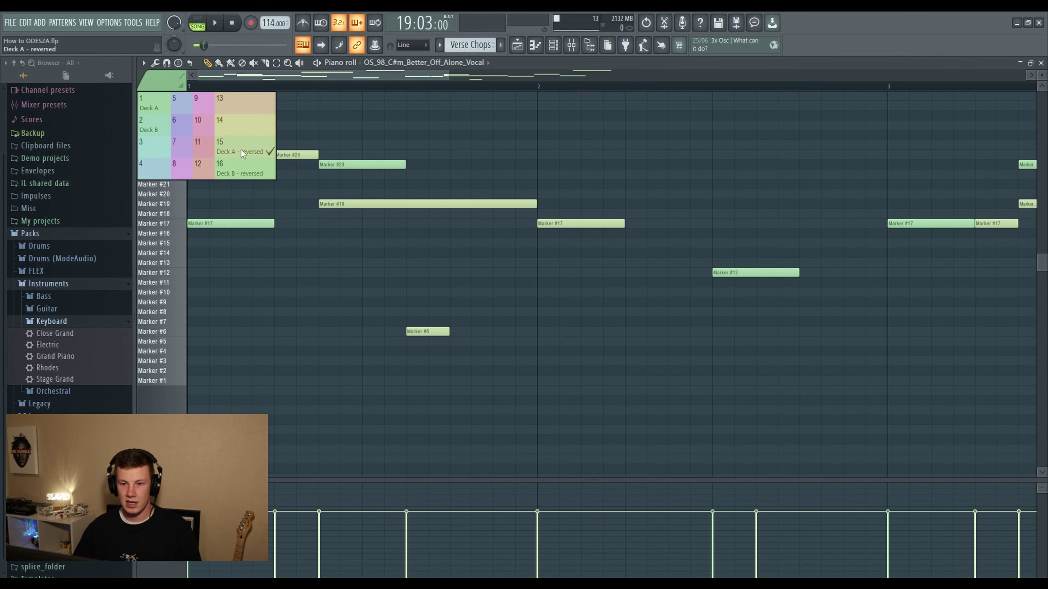
click(353, 203)
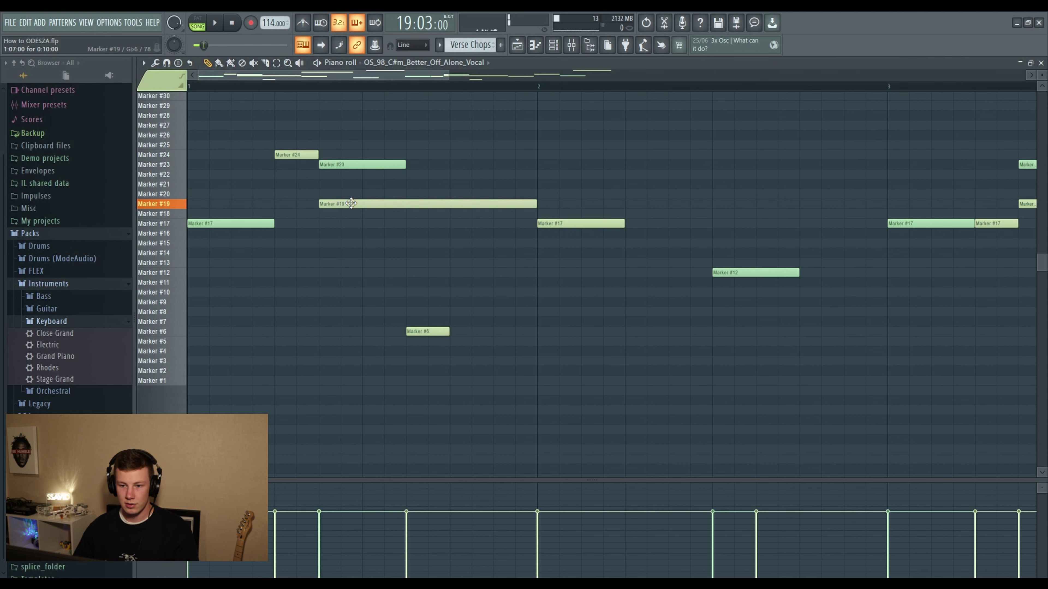
Step: Look over the vocal chop notes in the piano roll and play the Verse Chops pattern through
scroll(307, 268, down, 3)
scroll(304, 265, up, 2)
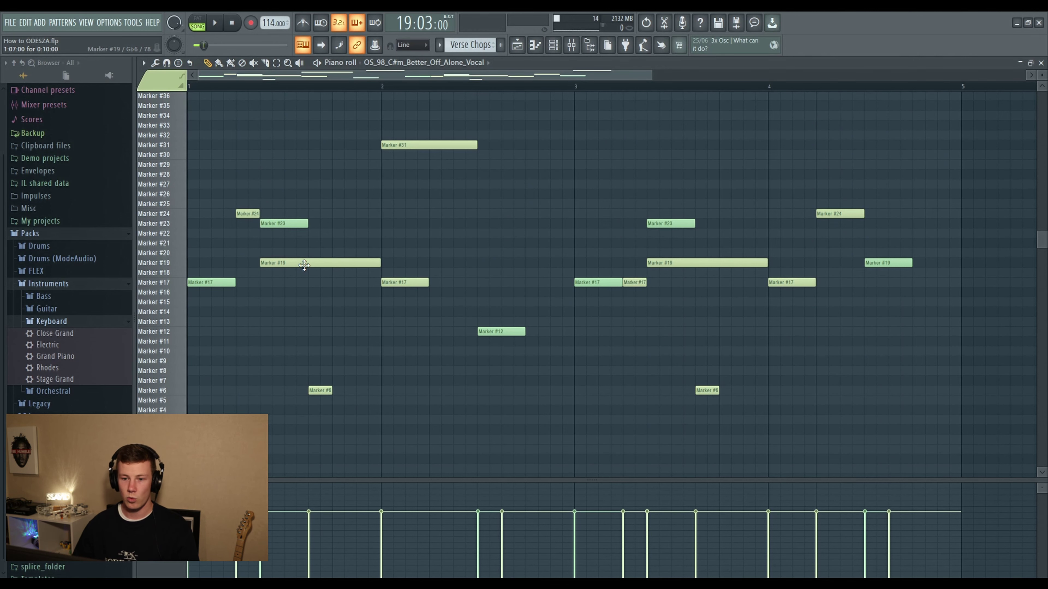
scroll(304, 265, up, 3)
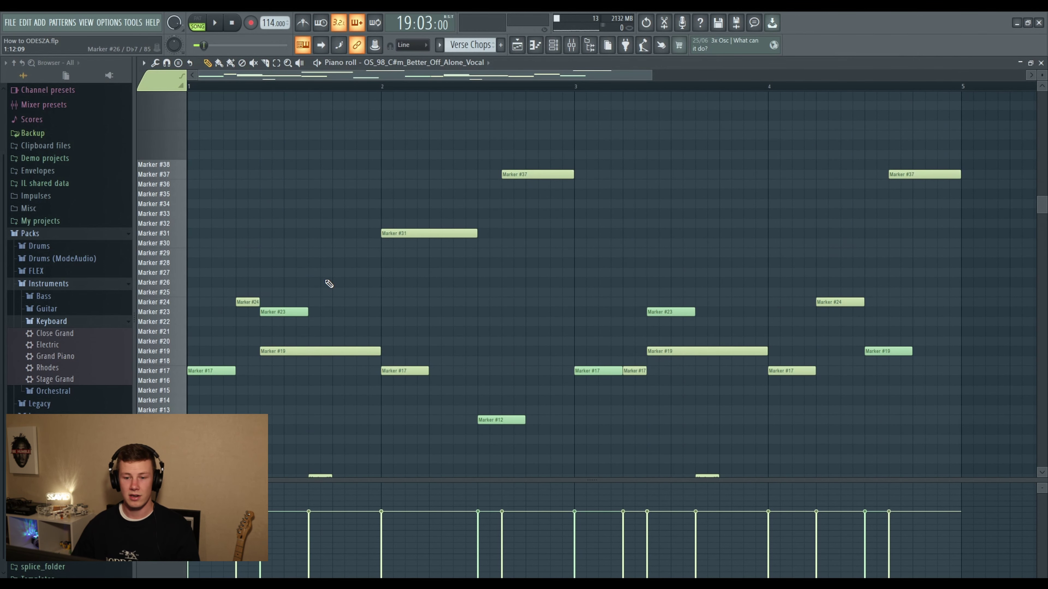
scroll(329, 283, down, 2)
key(space)
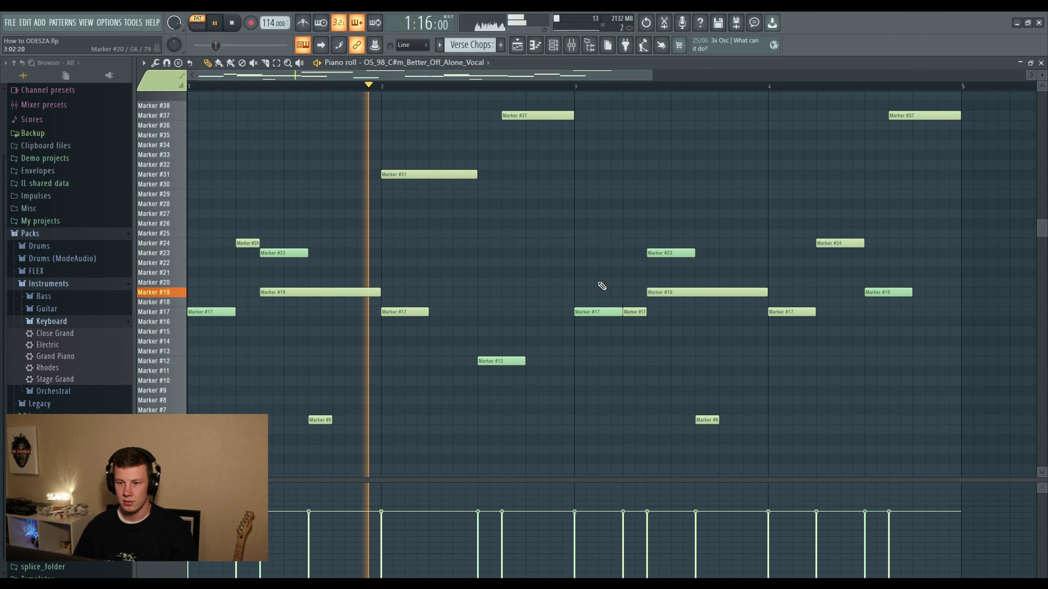
scroll(602, 287, up, 1)
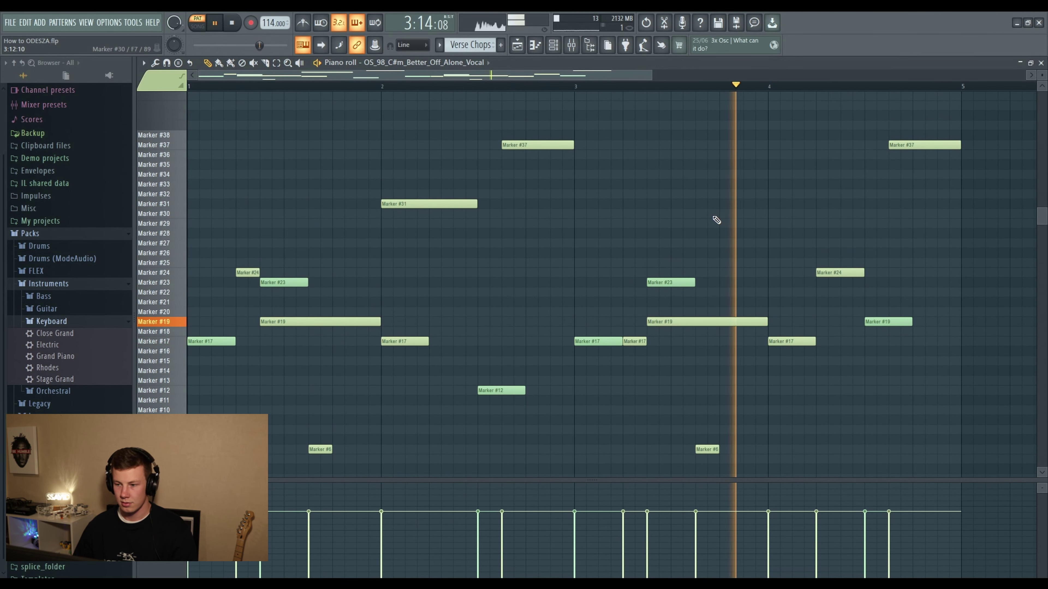
key(space)
scroll(583, 284, down, 1)
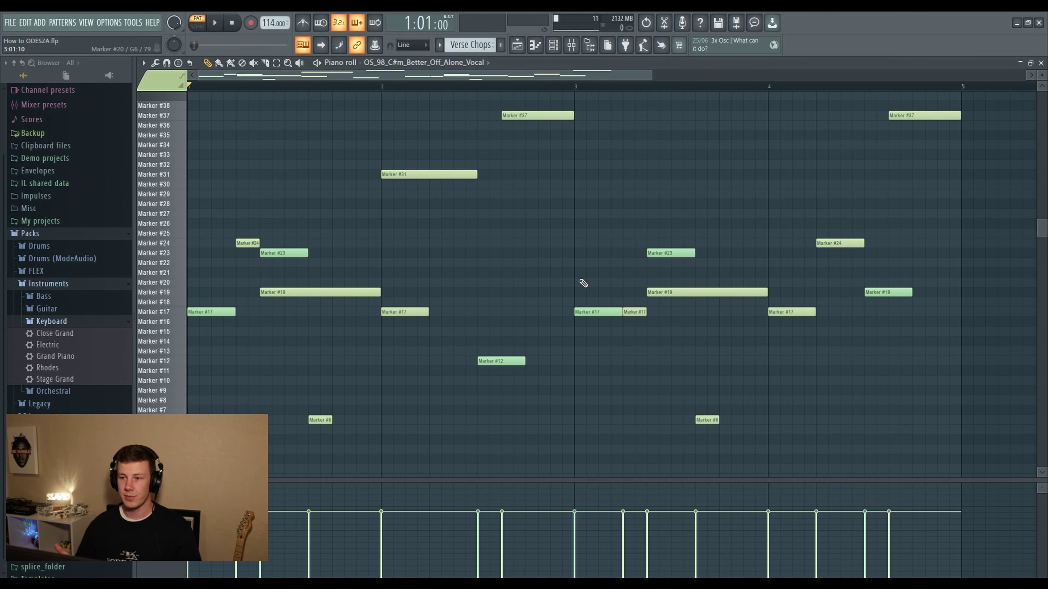
Step: Return to the playlist and play the full verse from around bar 19 while looking over all its tracks
key(F5)
scroll(474, 157, down, 6)
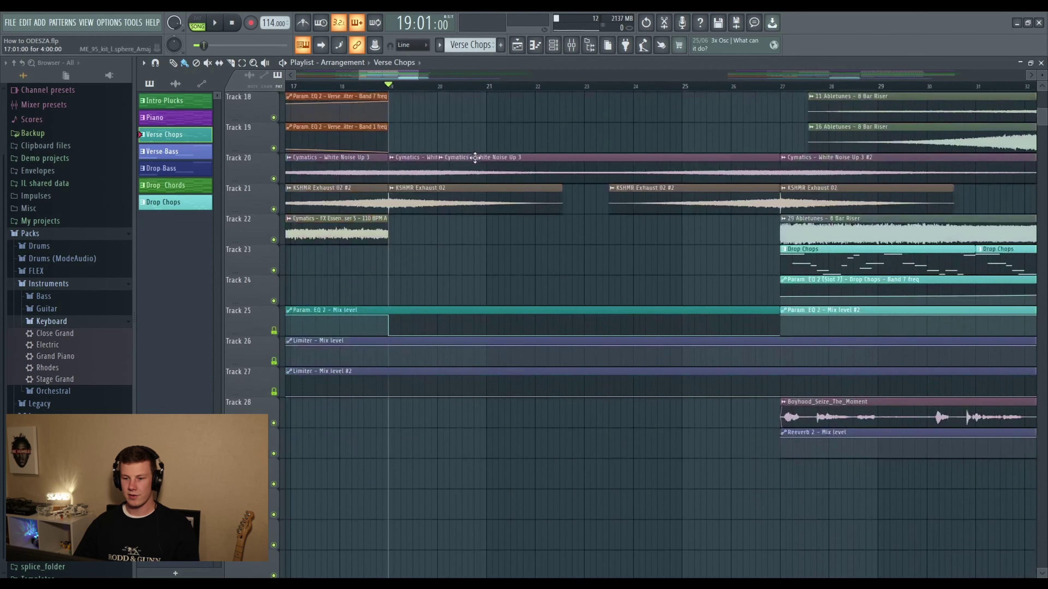
scroll(475, 157, up, 6)
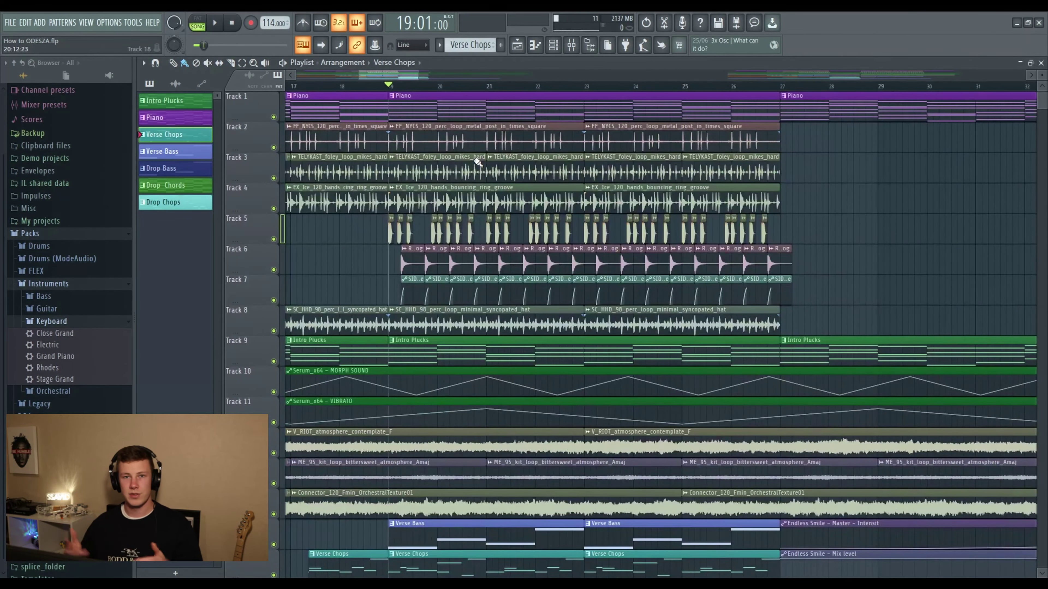
click(355, 87)
key(space)
scroll(572, 161, down, 3)
scroll(571, 161, up, 3)
scroll(800, 233, down, 2)
scroll(800, 233, down, 3)
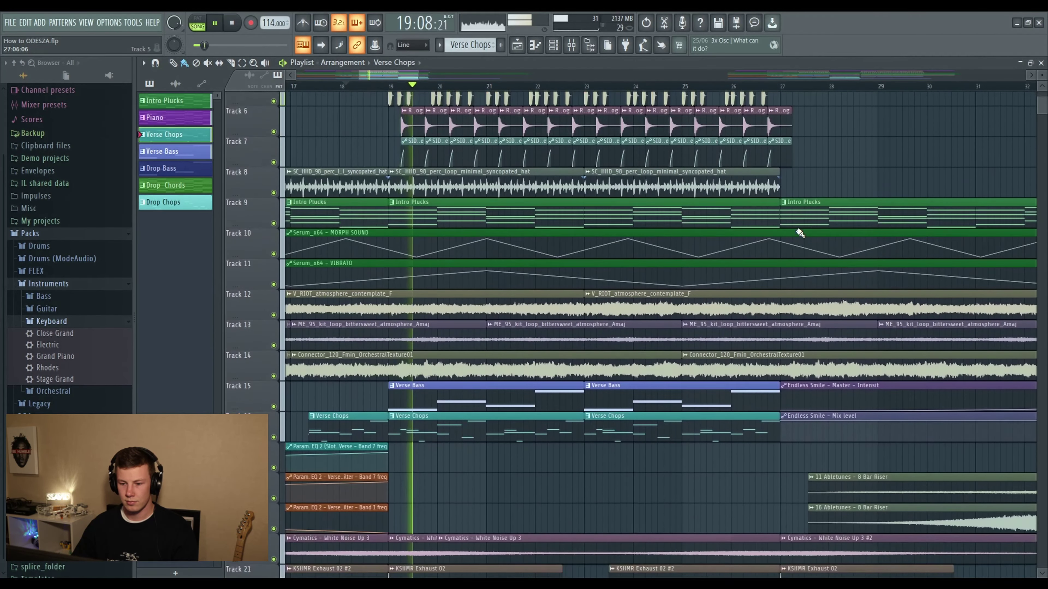
scroll(734, 271, down, 2)
scroll(735, 270, down, 1)
scroll(735, 271, up, 9)
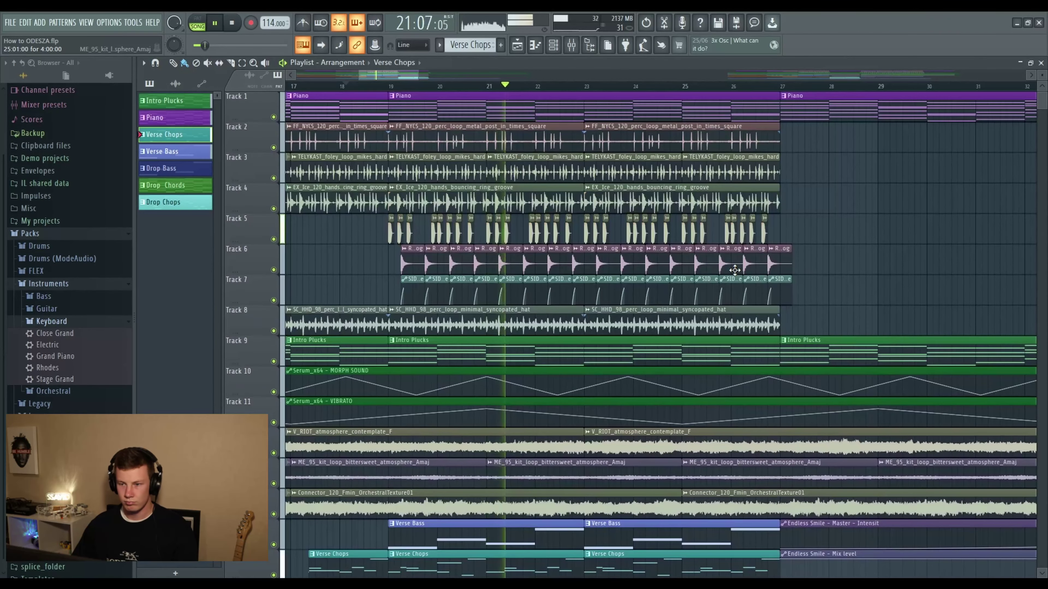
scroll(726, 214, down, 3)
scroll(725, 213, down, 2)
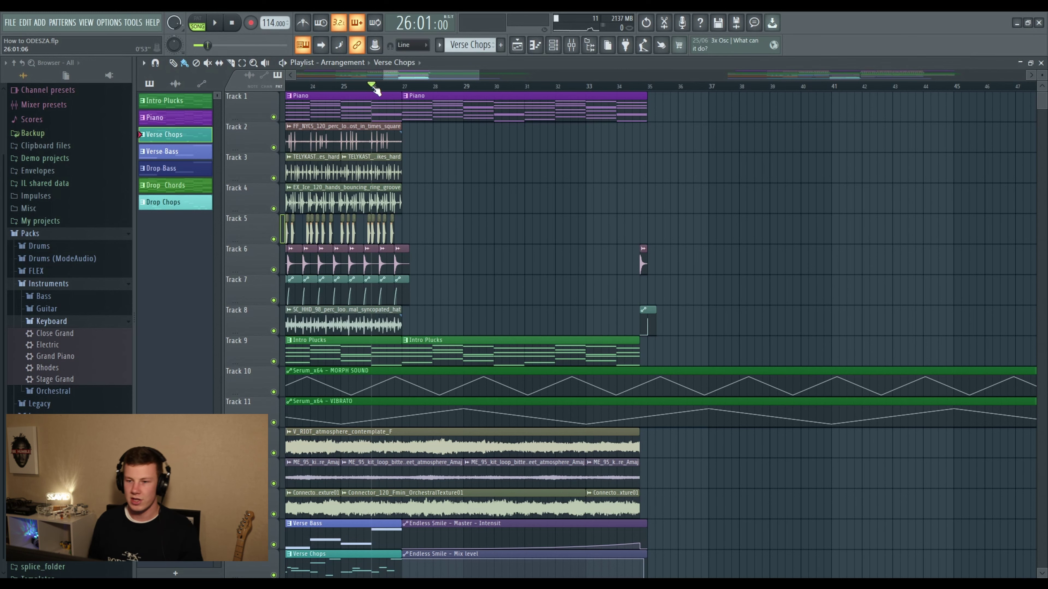
Step: Set the playback position to bar 27 and look over the tracks of the build-up section
scroll(538, 217, down, 3)
scroll(540, 215, up, 3)
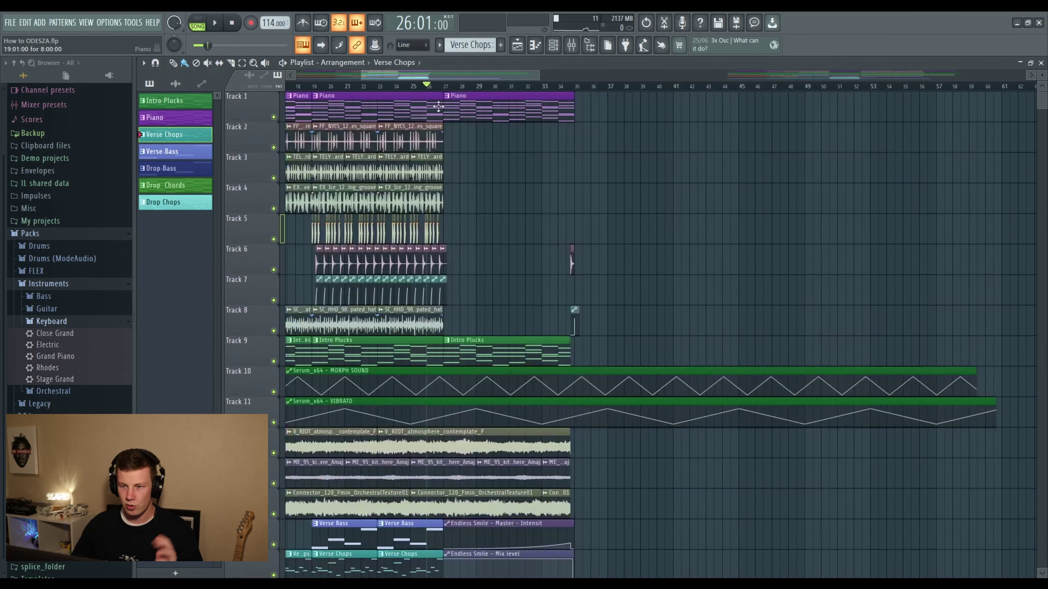
click(445, 90)
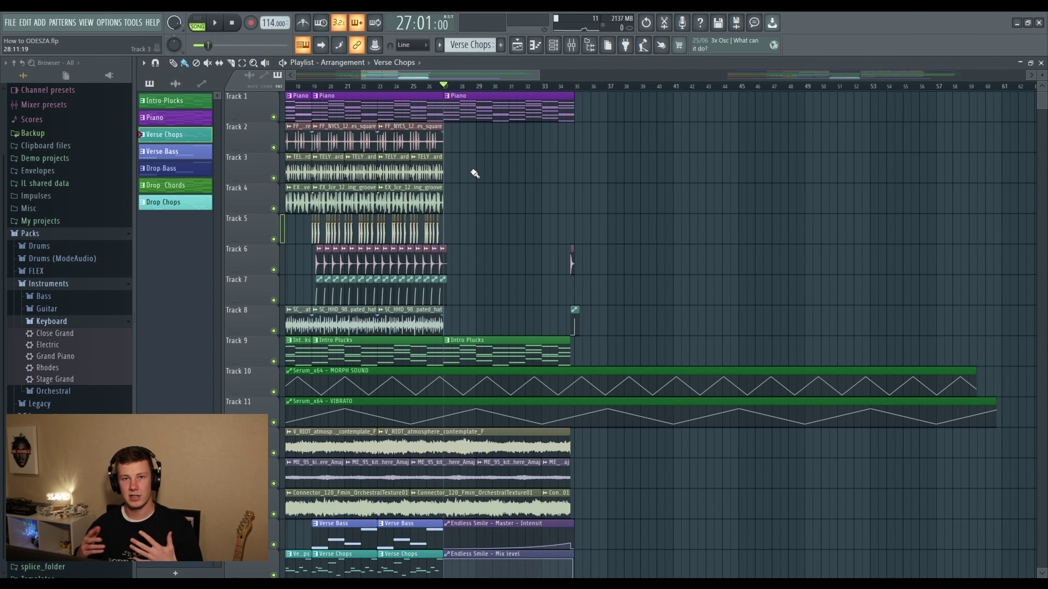
scroll(474, 171, down, 5)
scroll(529, 88, up, 3)
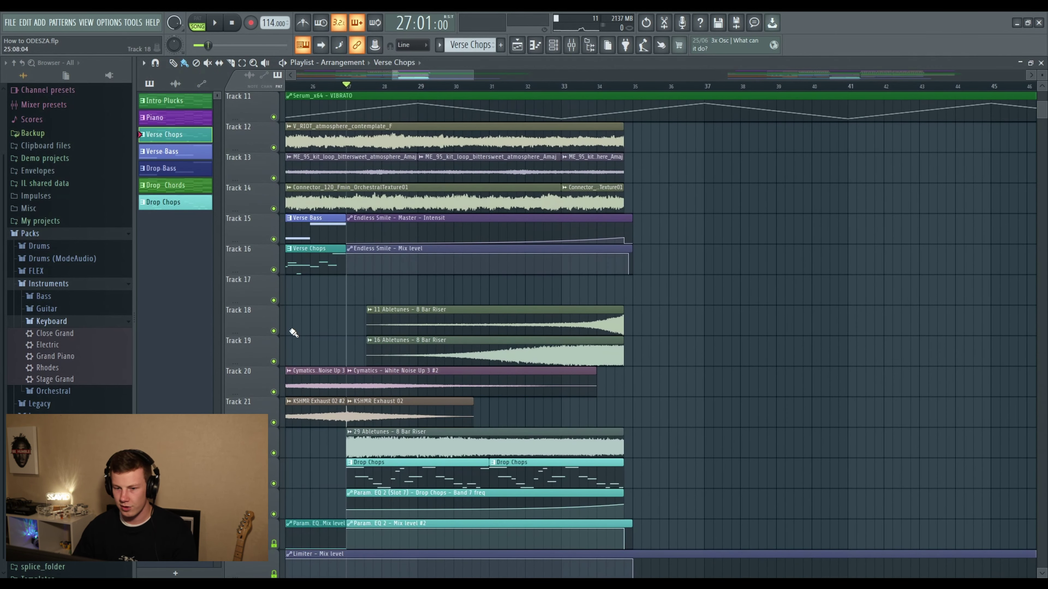
Step: Solo the three Abletunes 8 Bar Riser tracks, Tracks 18, 19 and 22
right_click(273, 331)
click(273, 362)
scroll(463, 336, down, 3)
click(273, 361)
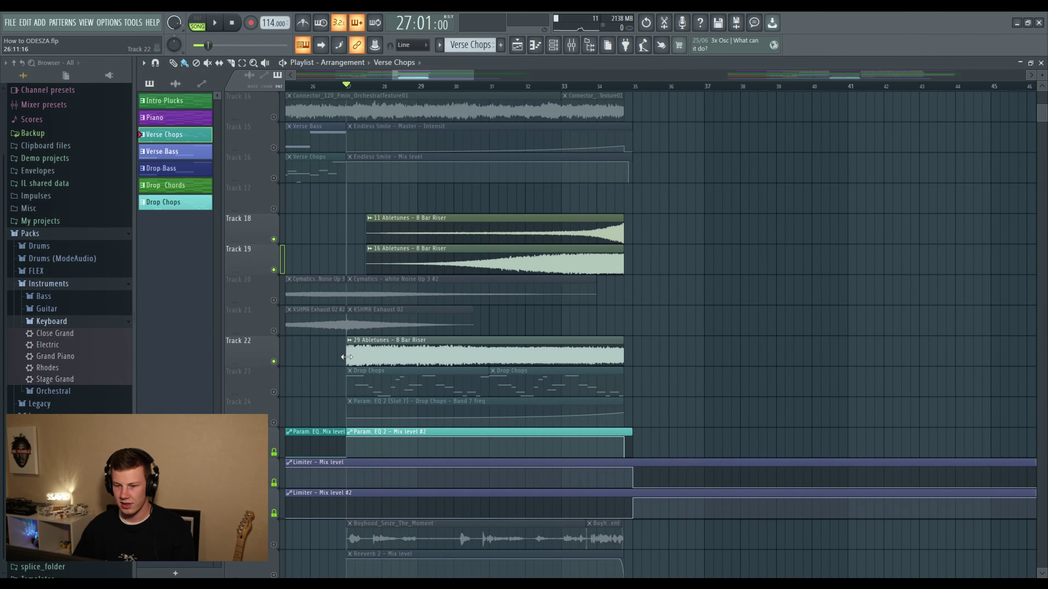
Step: Play the soloed risers from about bar 32, skip ahead to about bar 34, and stop playback
scroll(510, 304, up, 1)
click(547, 88)
key(space)
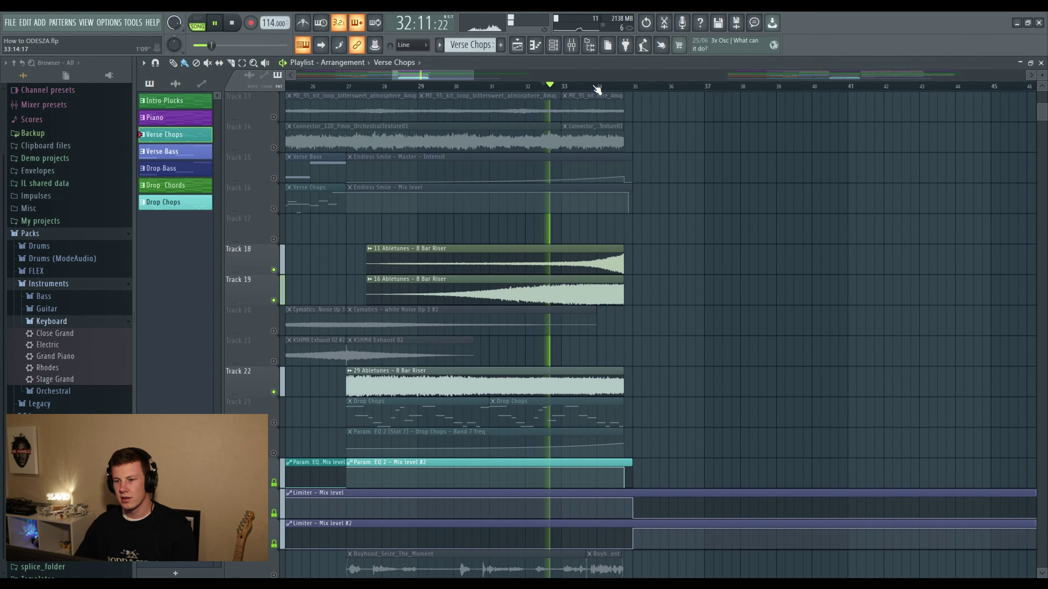
click(599, 87)
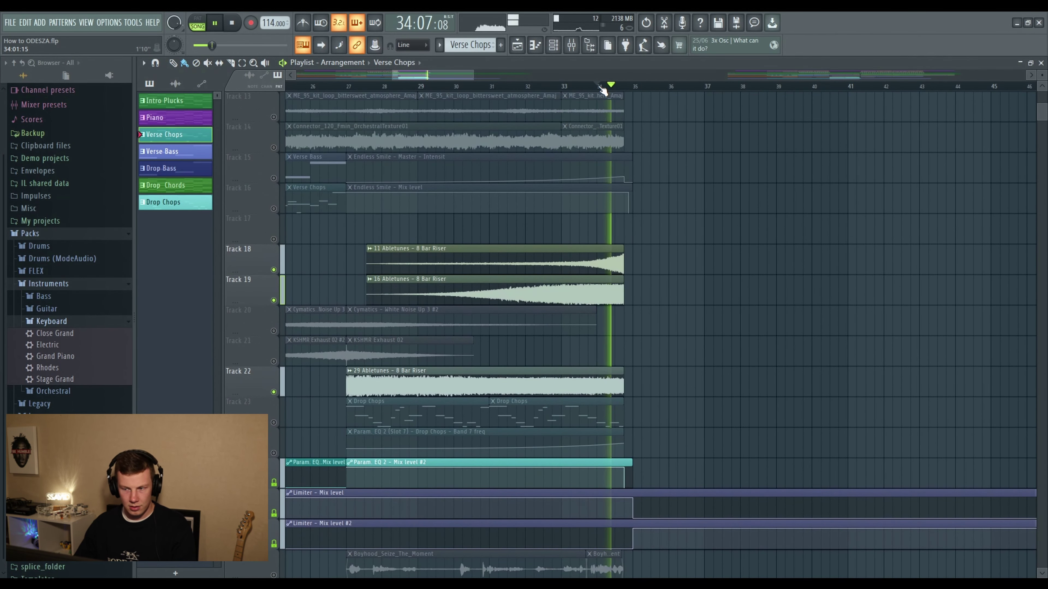
key(space)
Step: Isolate the Boyhood_Seize_The_Moment vocal on Track 28 with its Reeverb 2 automation on Track 29, and play it from bar 27
scroll(371, 310, down, 7)
click(273, 361)
click(274, 392)
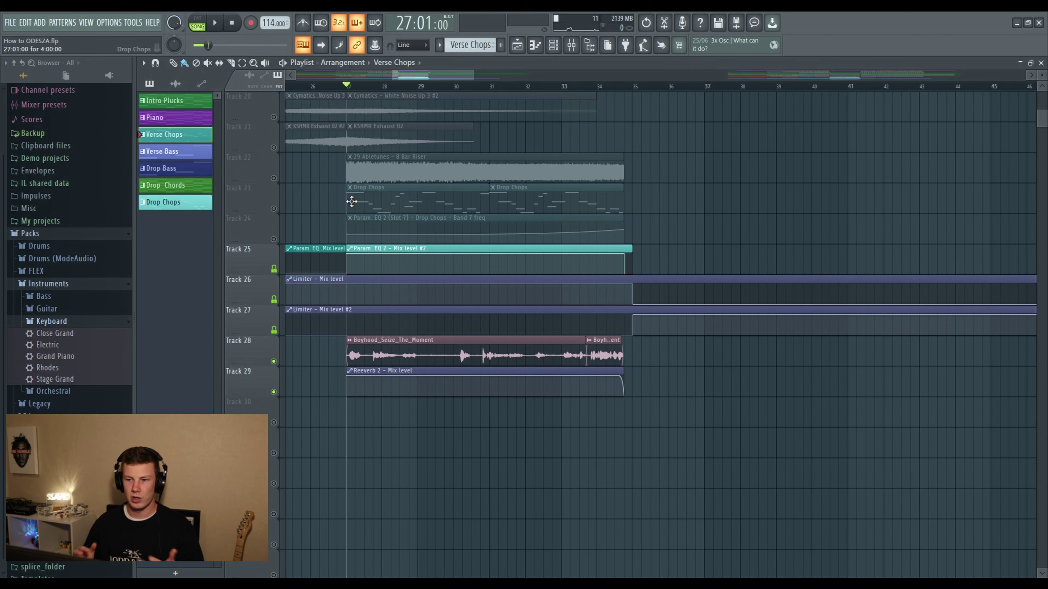
scroll(351, 202, down, 3)
scroll(339, 89, up, 3)
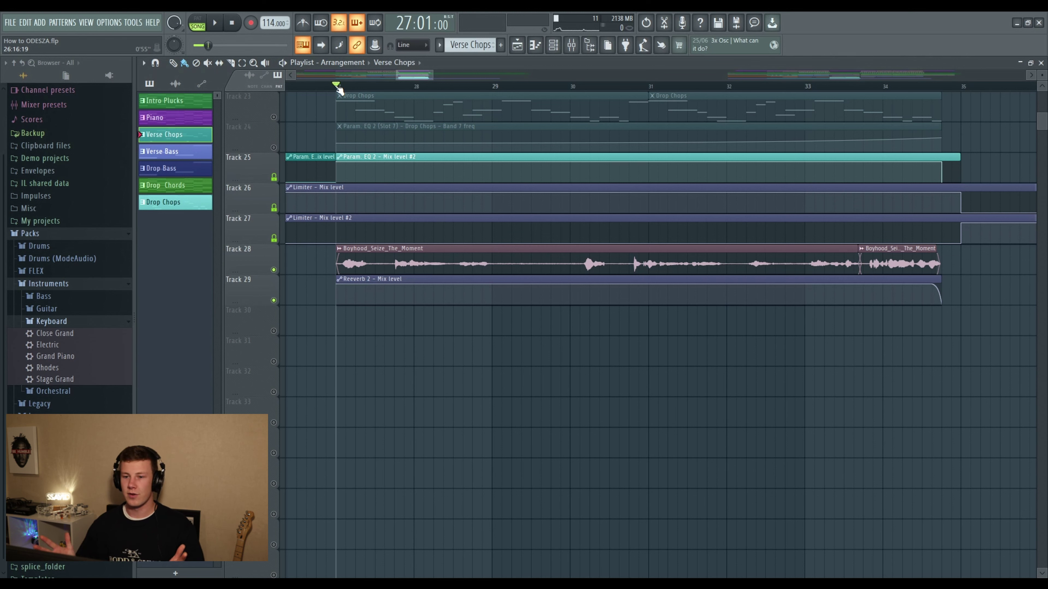
key(space)
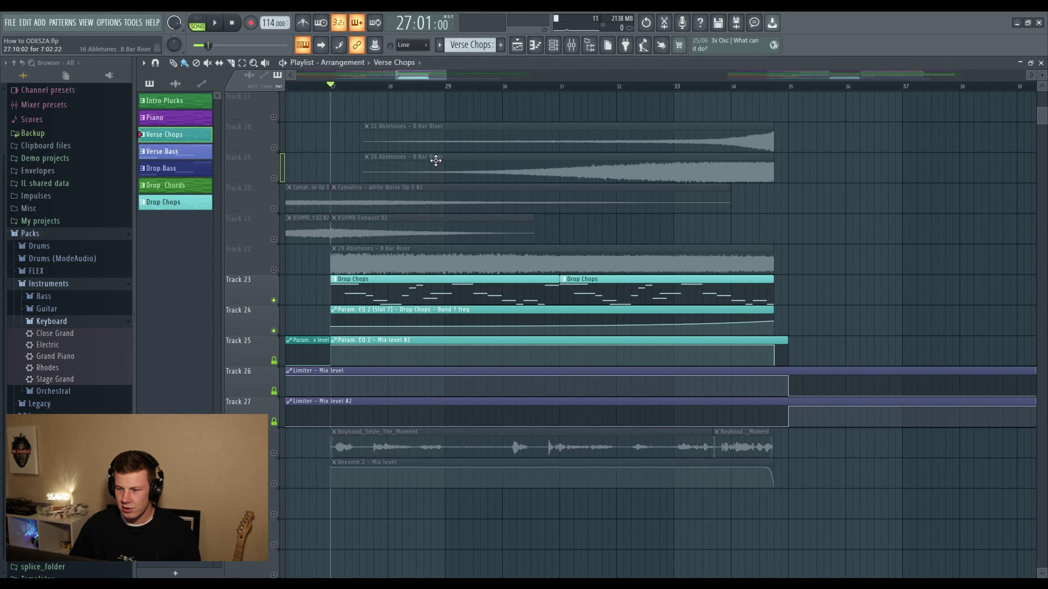
Step: Set the playback position to bar 27 and open the Drop Chops clip's piano roll to examine its marker notes
drag(389, 88, 334, 80)
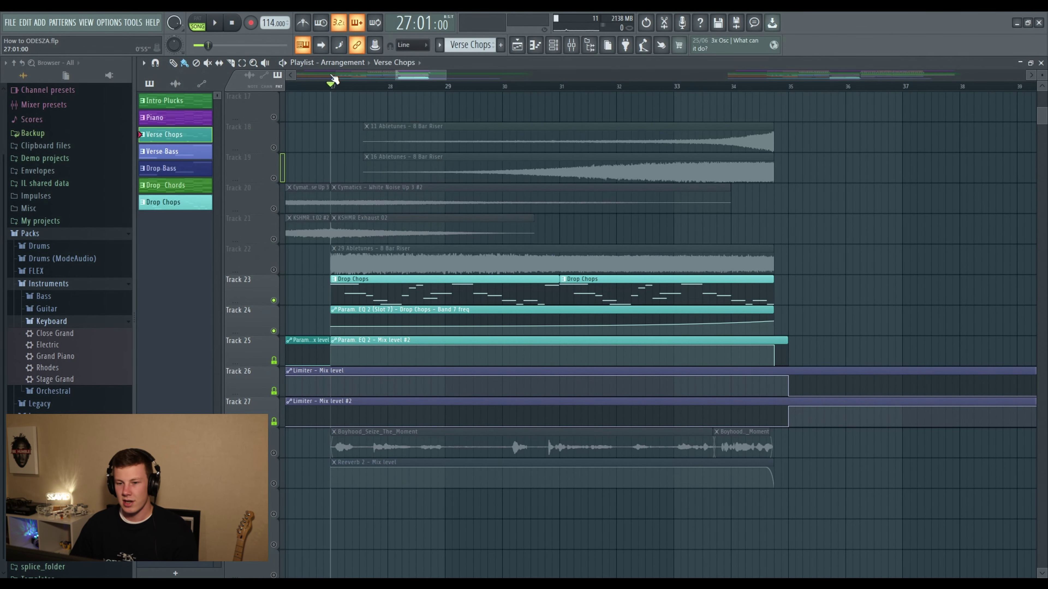
scroll(383, 292, down, 1)
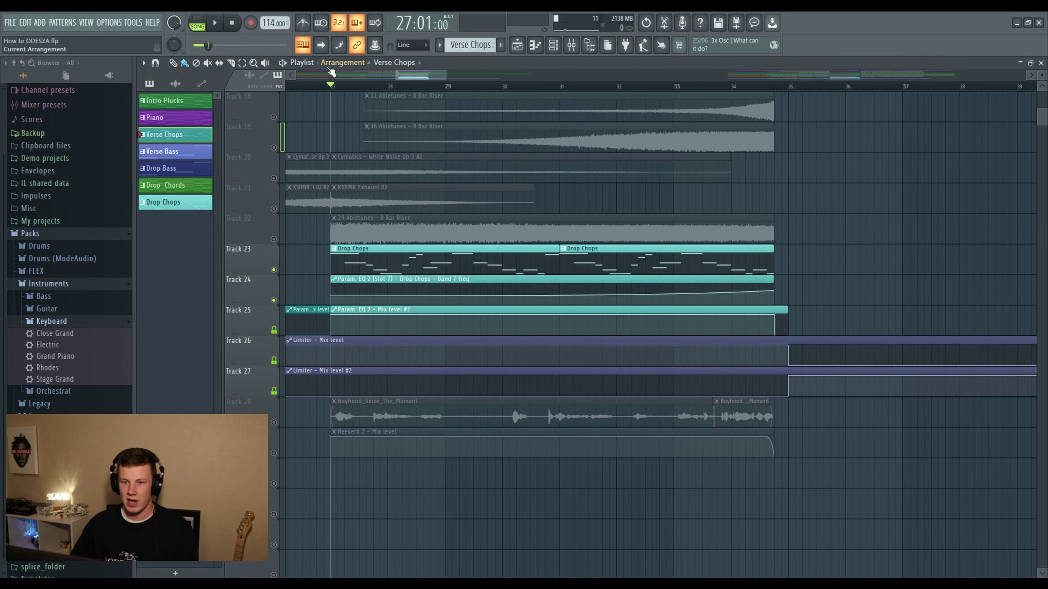
double_click(376, 262)
scroll(519, 253, down, 3)
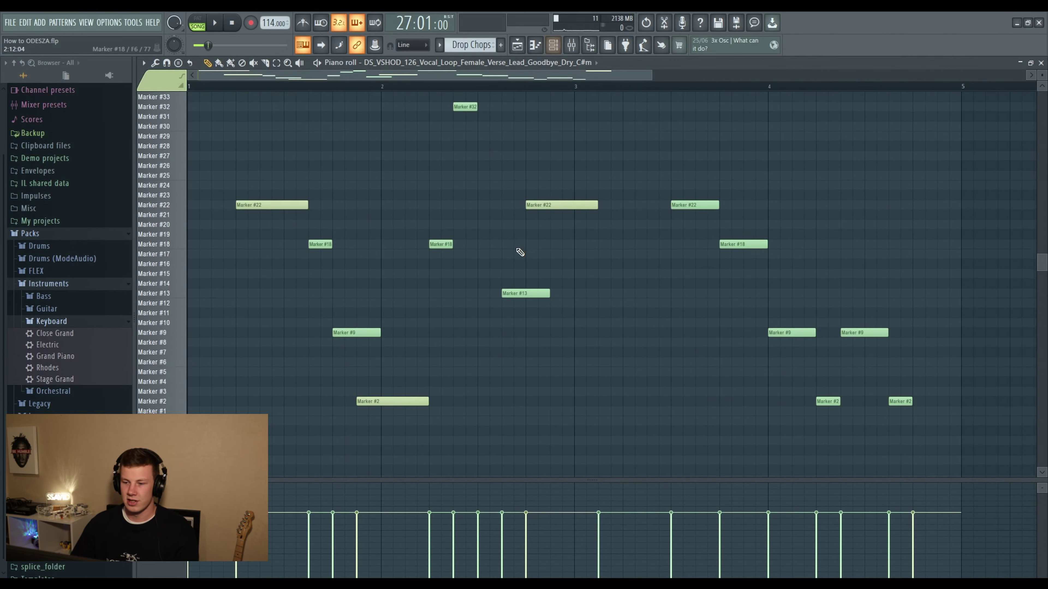
scroll(702, 289, up, 6)
scroll(838, 318, down, 5)
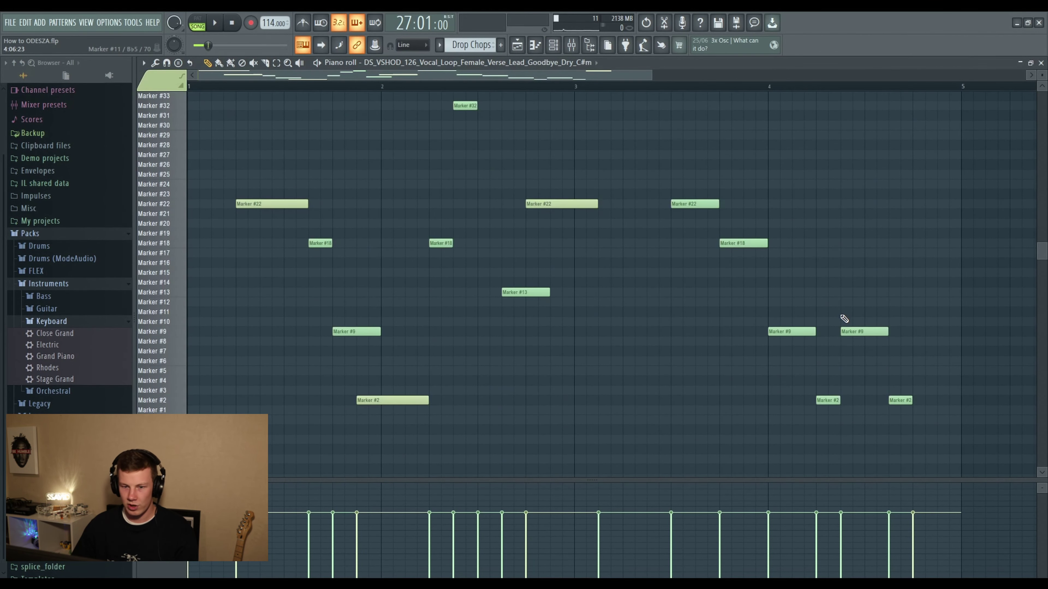
Step: Open the Drop Chops vocal loop channel in Slicex from the channel rack, reposition its window, and play the pattern
click(552, 45)
scroll(687, 308, down, 5)
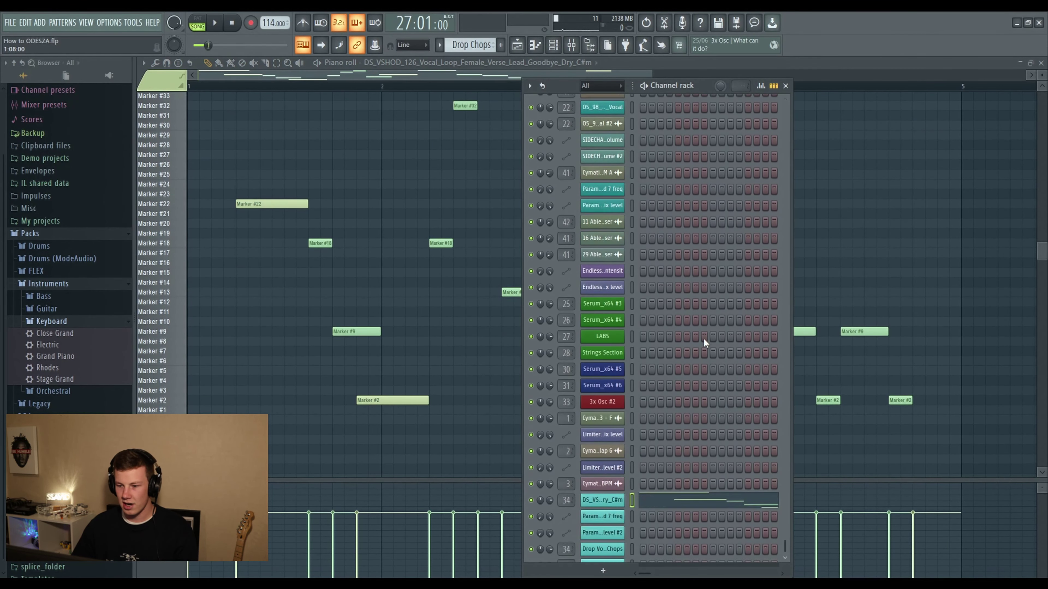
click(604, 414)
drag(340, 121, 341, 108)
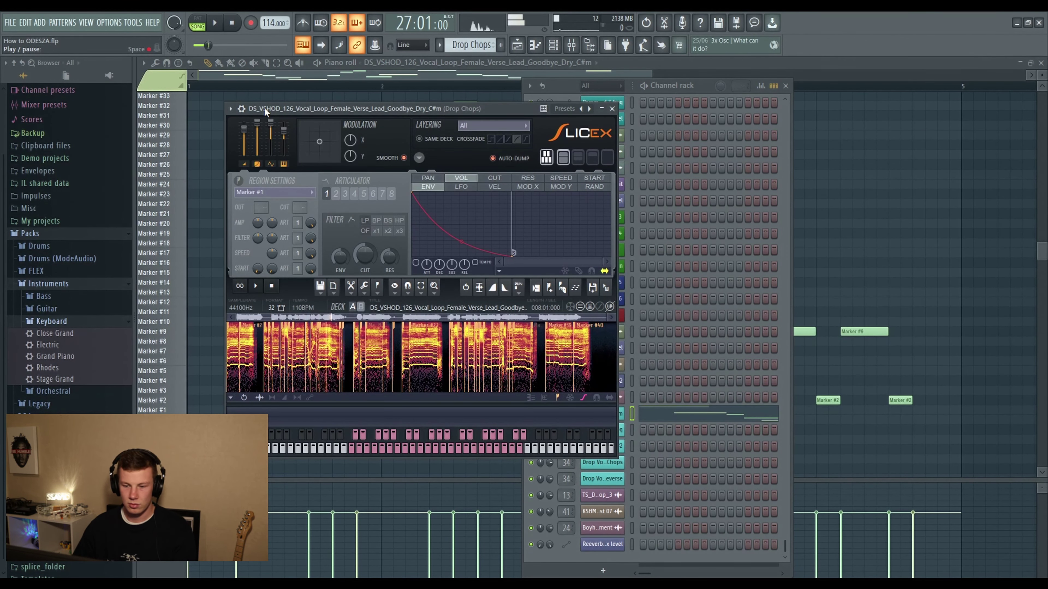
key(space)
Step: Return to the playlist and set the playback position to bar 31, where the second Drop Chops clip starts
key(F5)
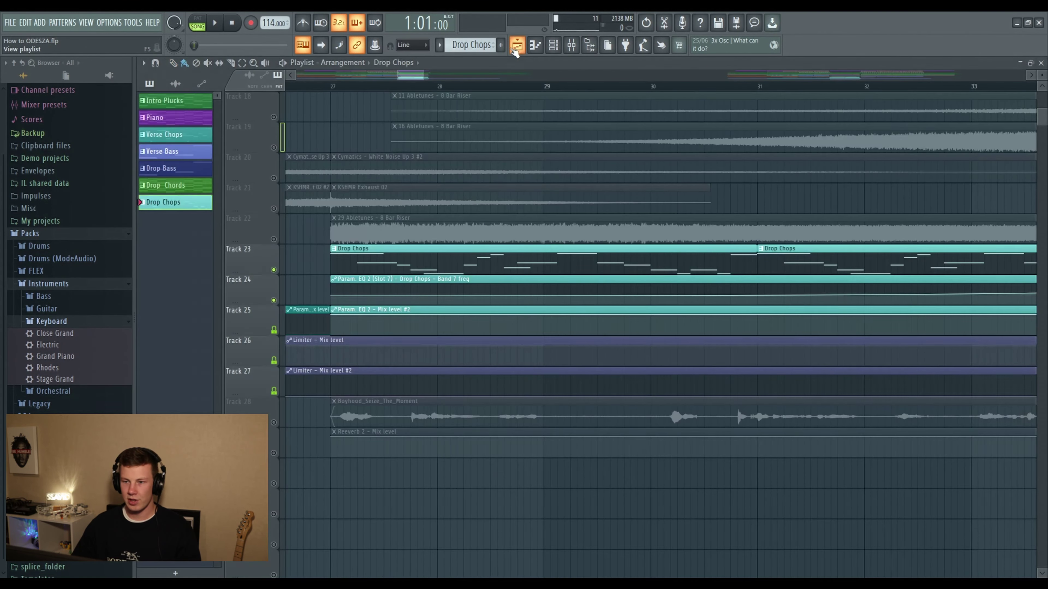
scroll(461, 89, down, 5)
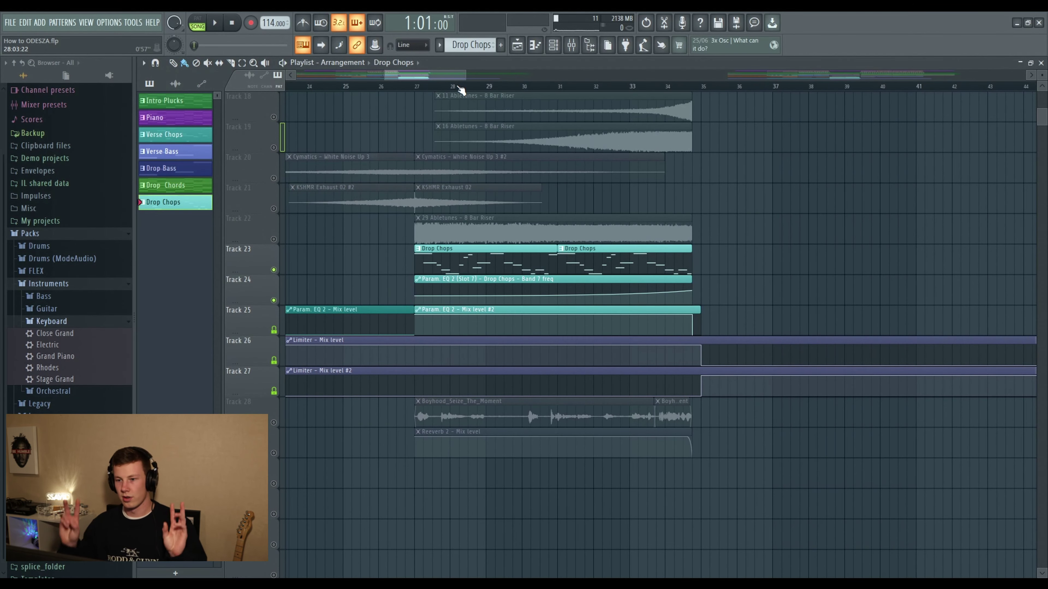
drag(456, 87, 557, 87)
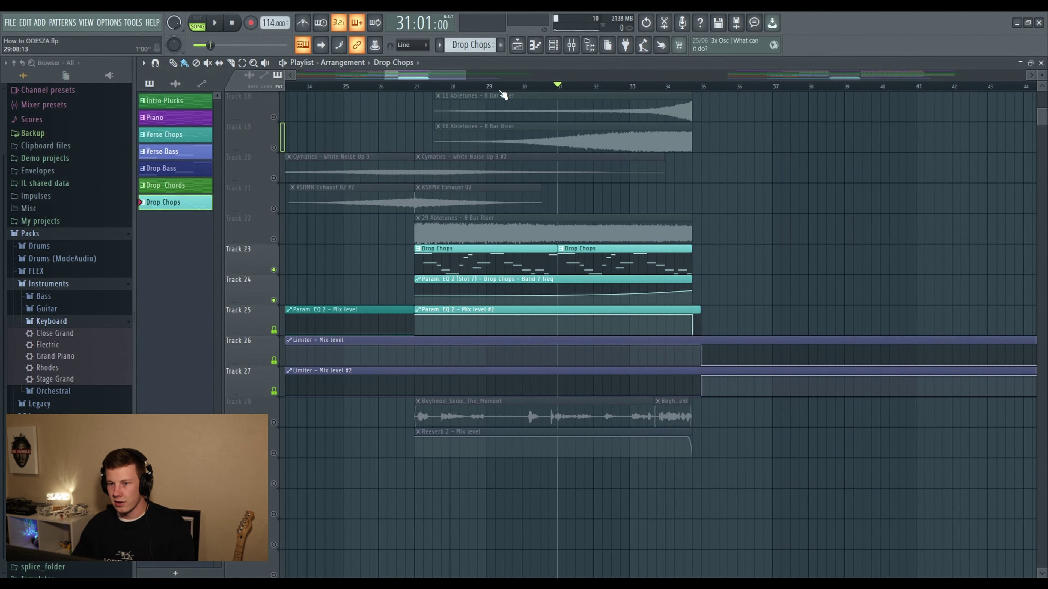
scroll(468, 78, right, 5)
scroll(426, 74, left, 5)
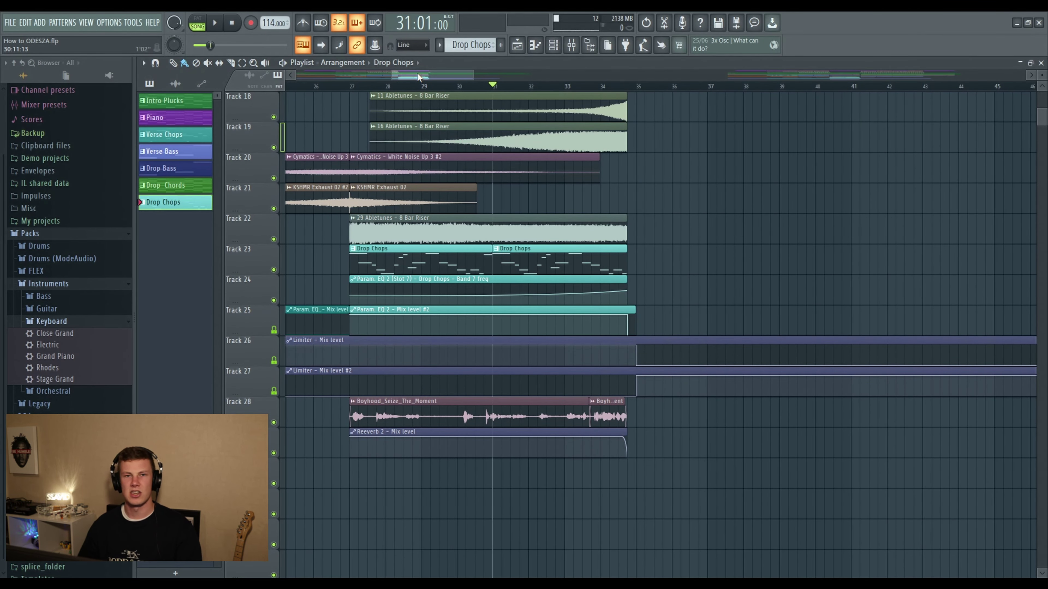
Step: Play the build-up from bar 31 with every track audible while looking over its layers
key(space)
scroll(664, 181, down, 1)
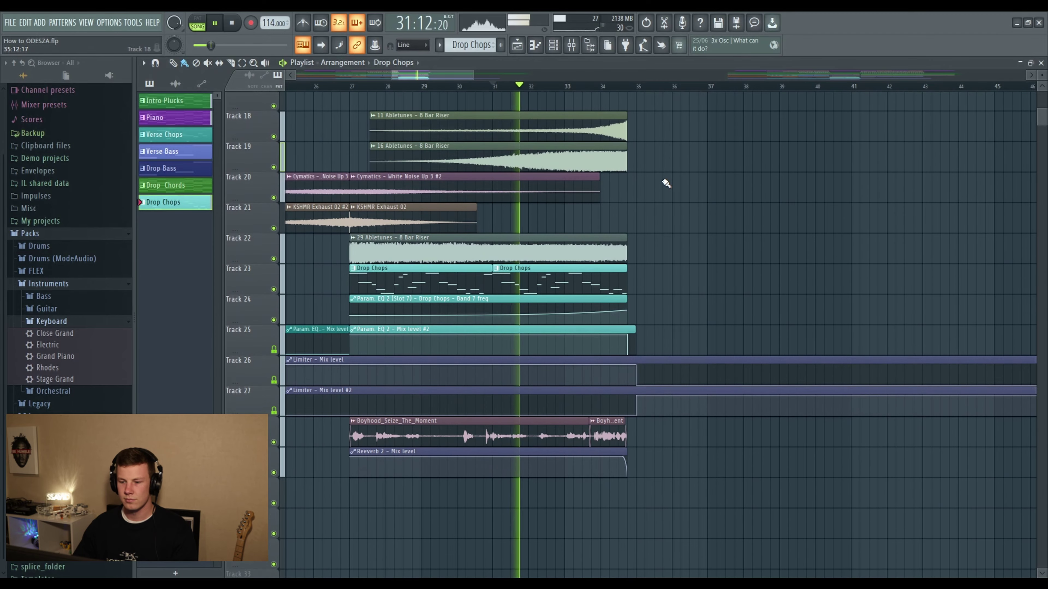
scroll(666, 183, up, 15)
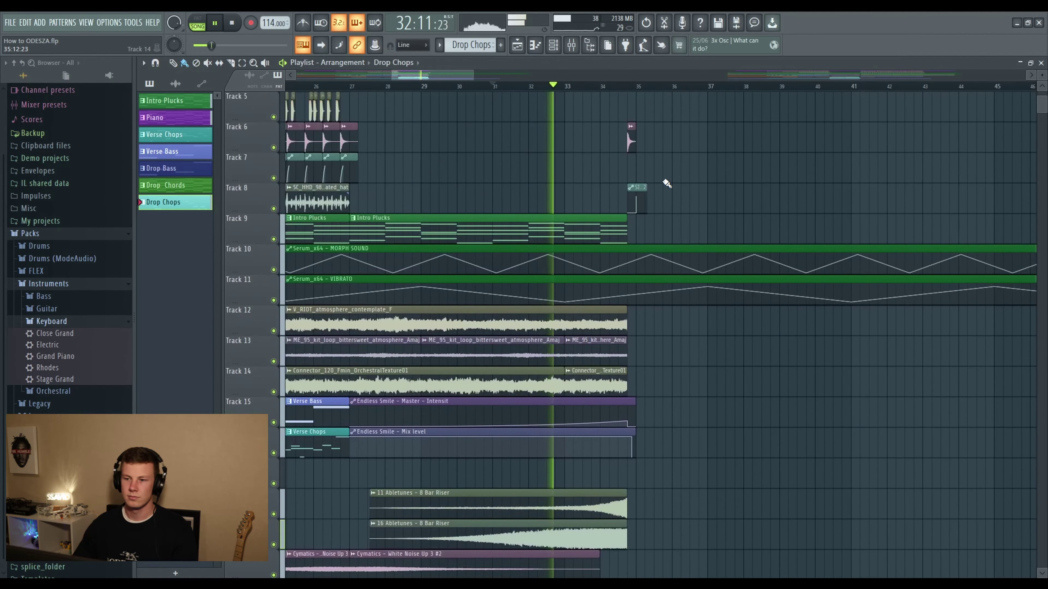
scroll(666, 183, up, 3)
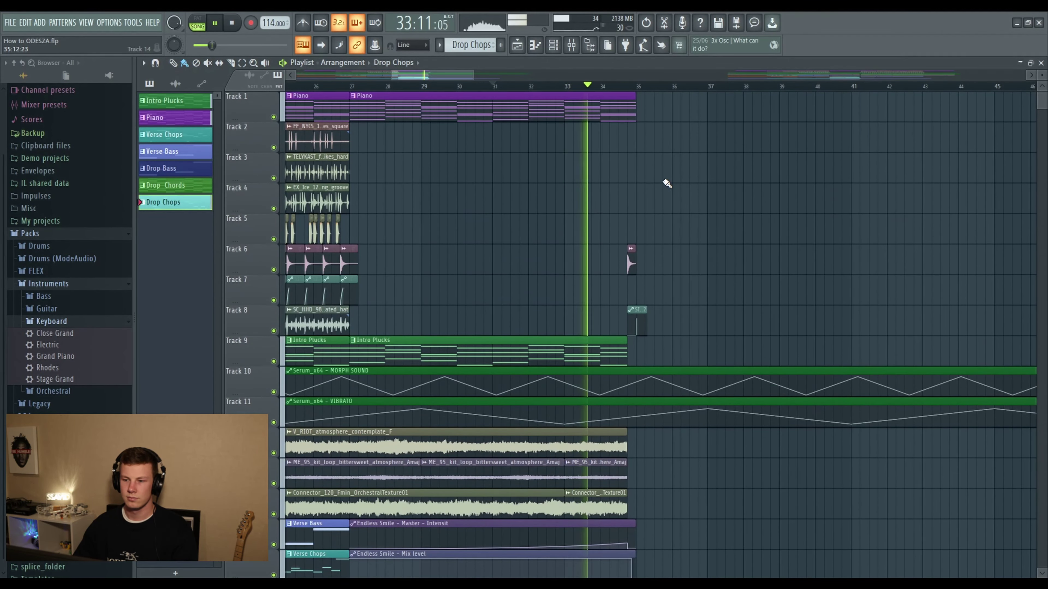
scroll(664, 183, down, 1)
scroll(664, 183, down, 9)
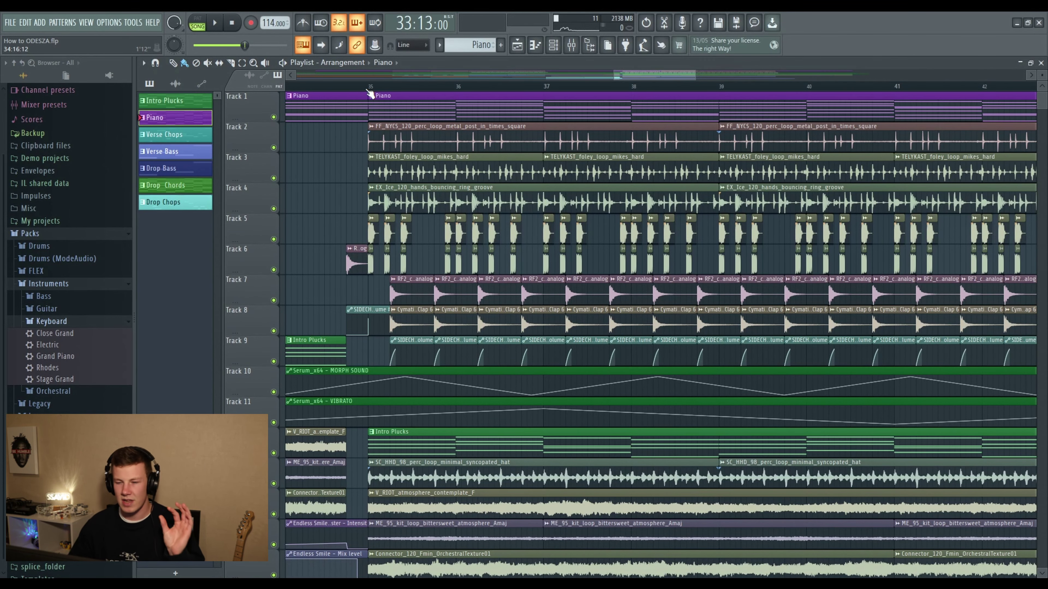
Step: Set the playback position to bar 35 and play the isolated kick layers on Tracks 5 and 6
click(368, 88)
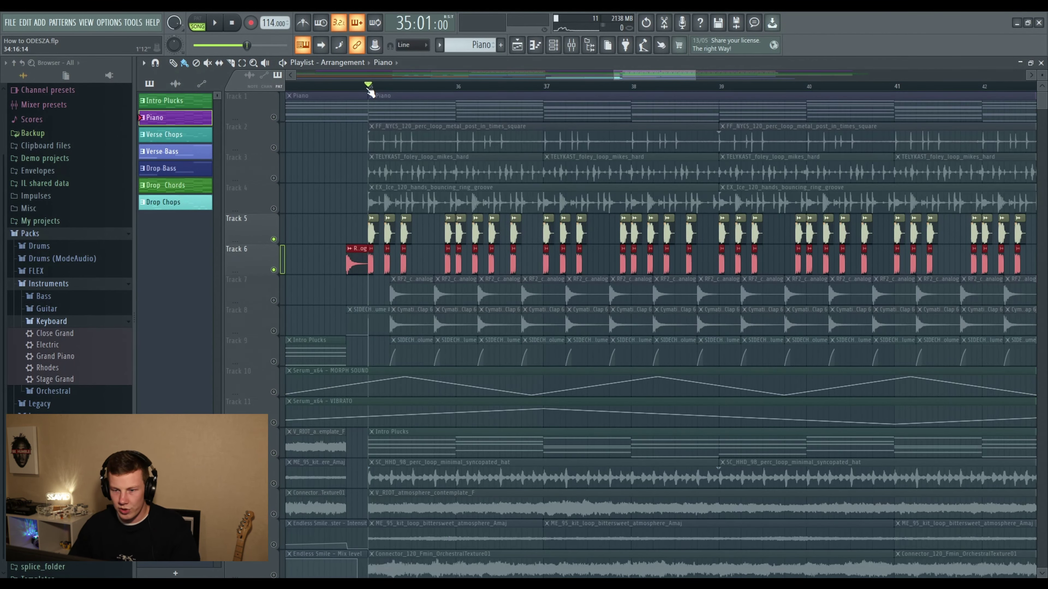
scroll(367, 88, up, 5)
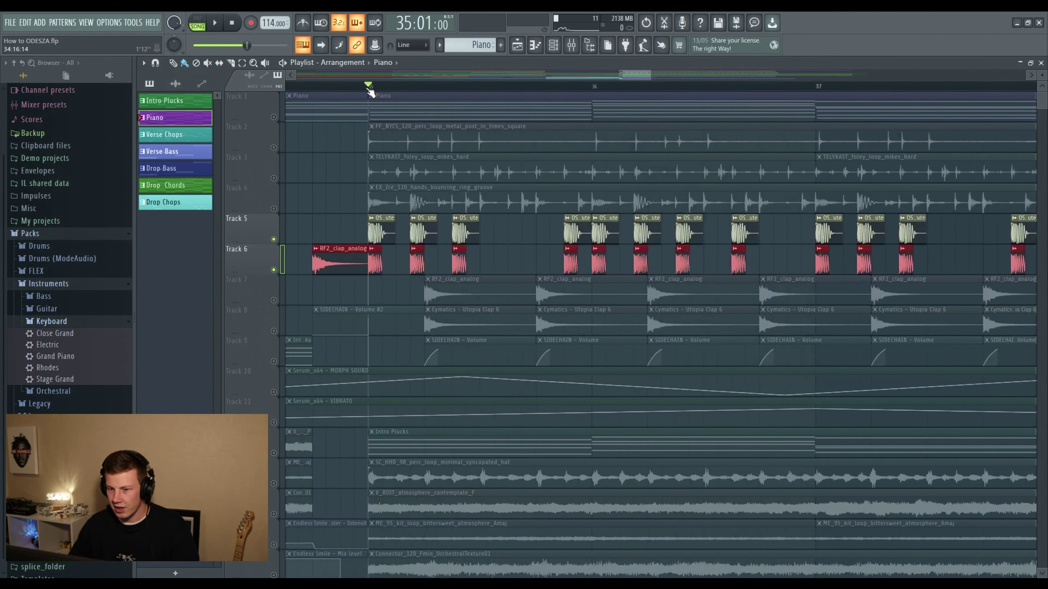
key(space)
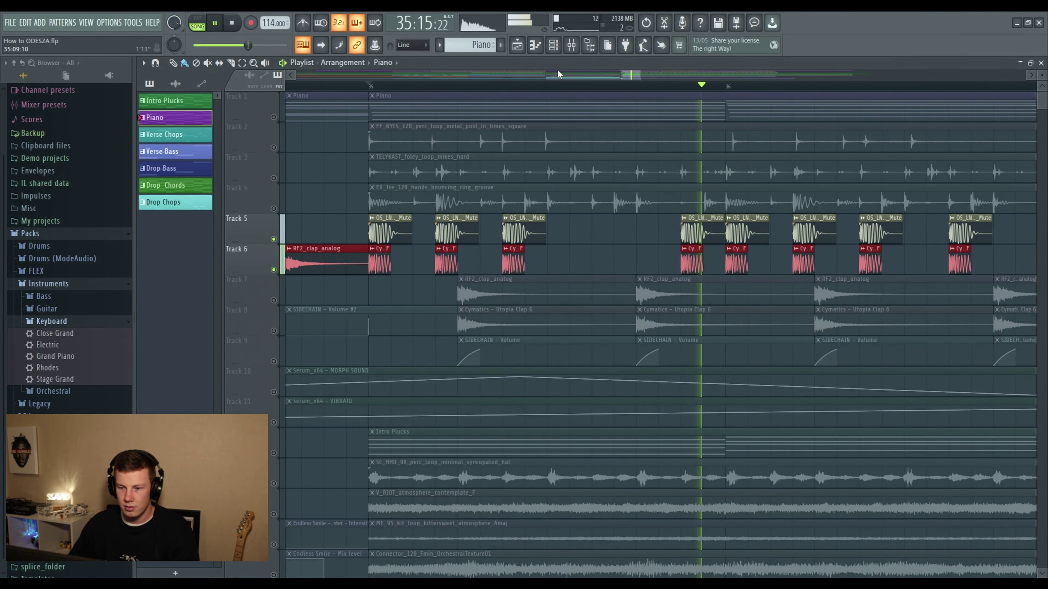
scroll(456, 93, down, 5)
key(space)
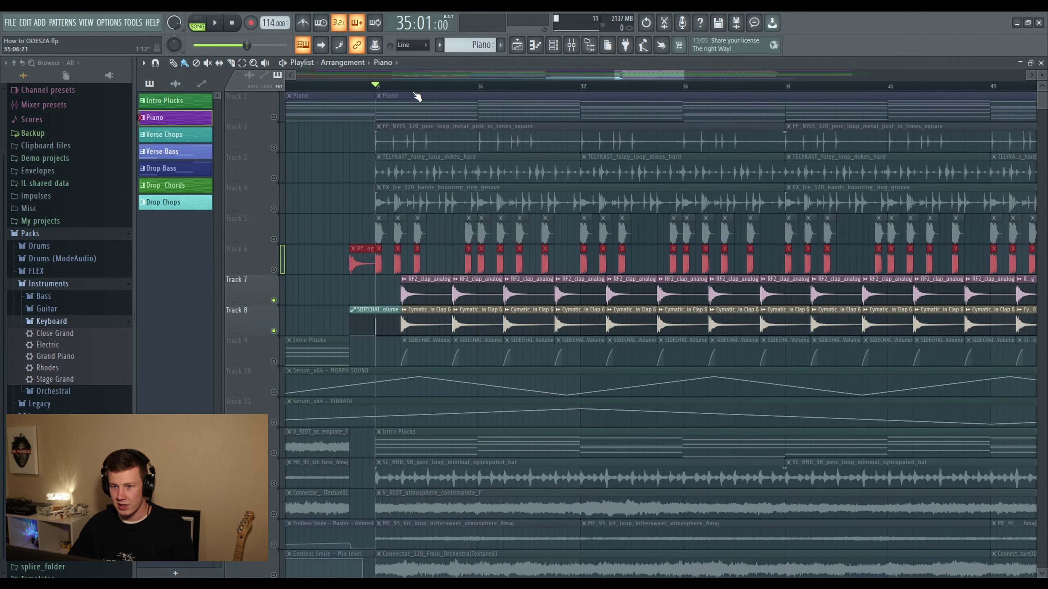
Step: Play the two isolated clap layers from the first clap after bar 35, toggling Track 7 off and on to compare them
scroll(414, 95, up, 3)
scroll(397, 90, up, 2)
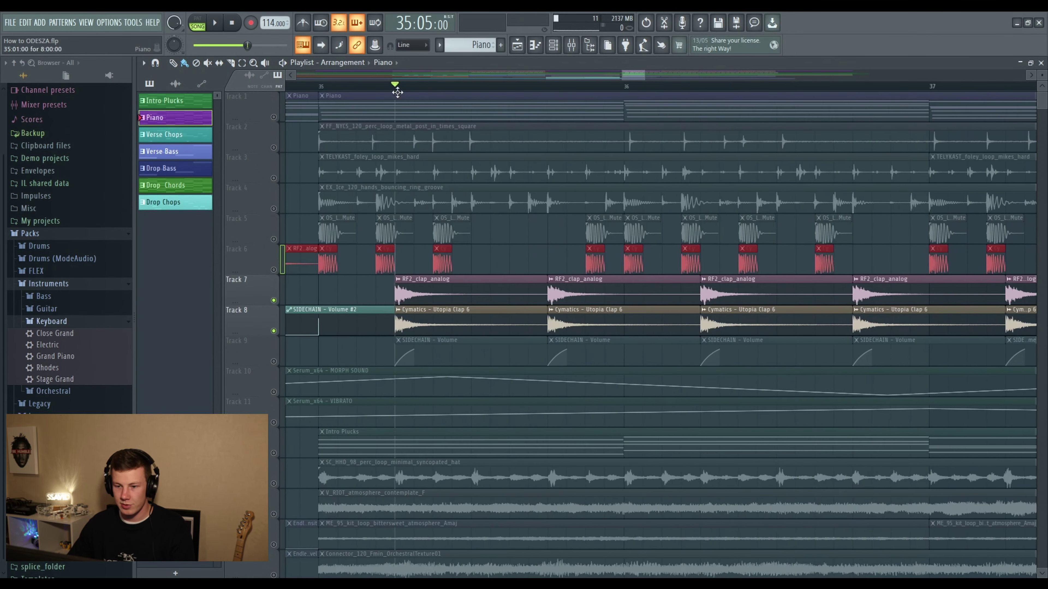
click(275, 300)
key(space)
click(276, 301)
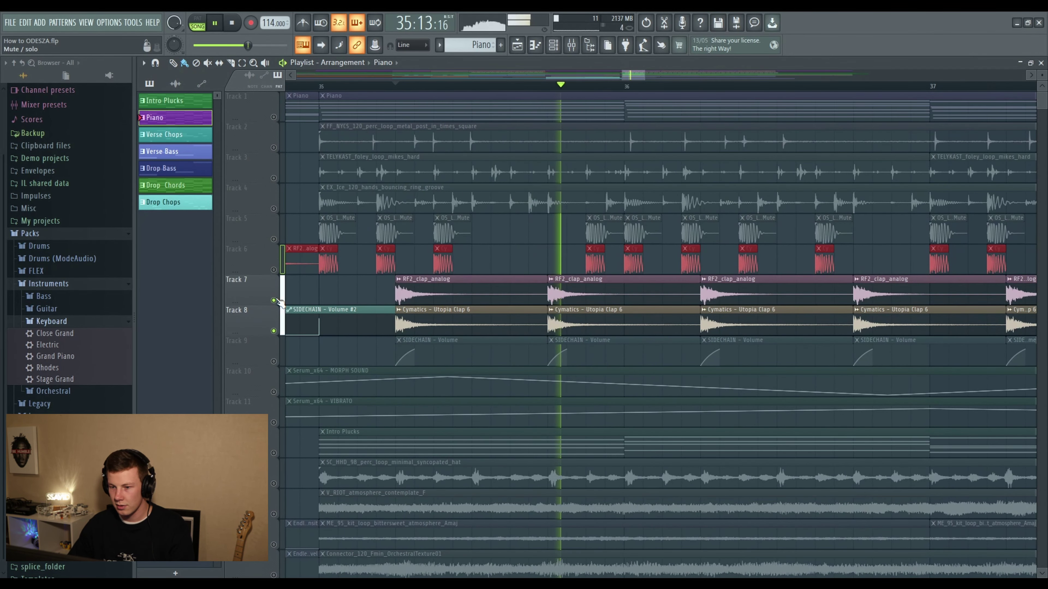
click(275, 301)
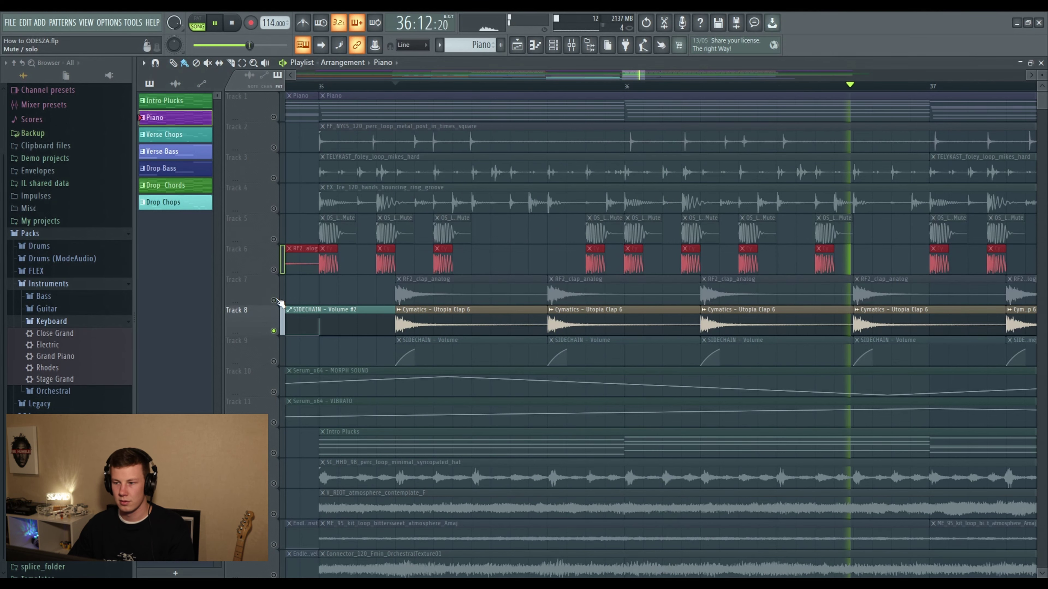
click(276, 301)
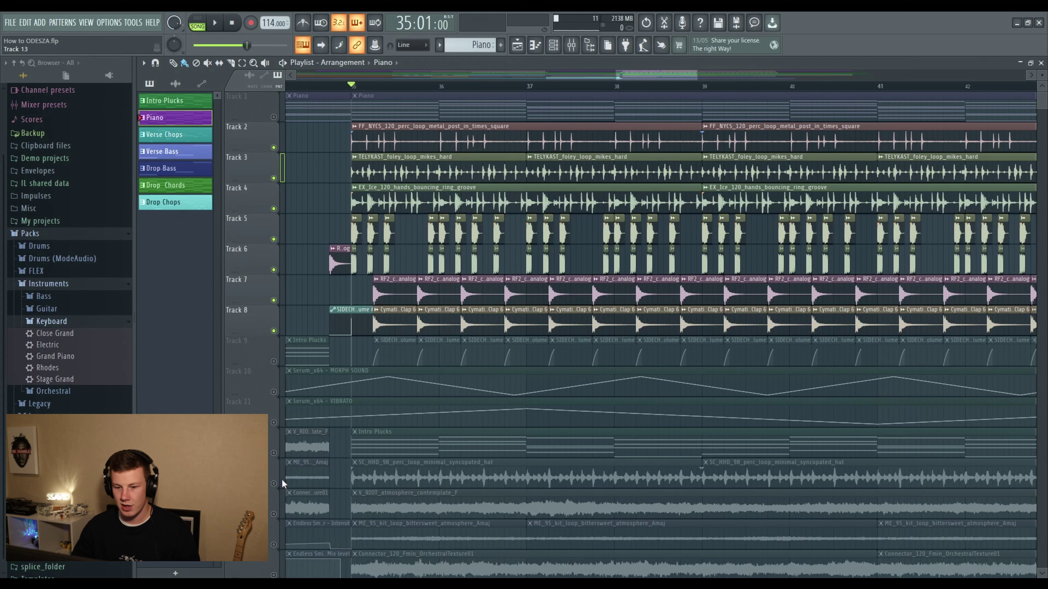
Step: Unmute the syncopated hat loop on Track 13, select the Odyssey Hihat Loop clip, and play the drop's drum and percussion layers from bar 35
click(274, 483)
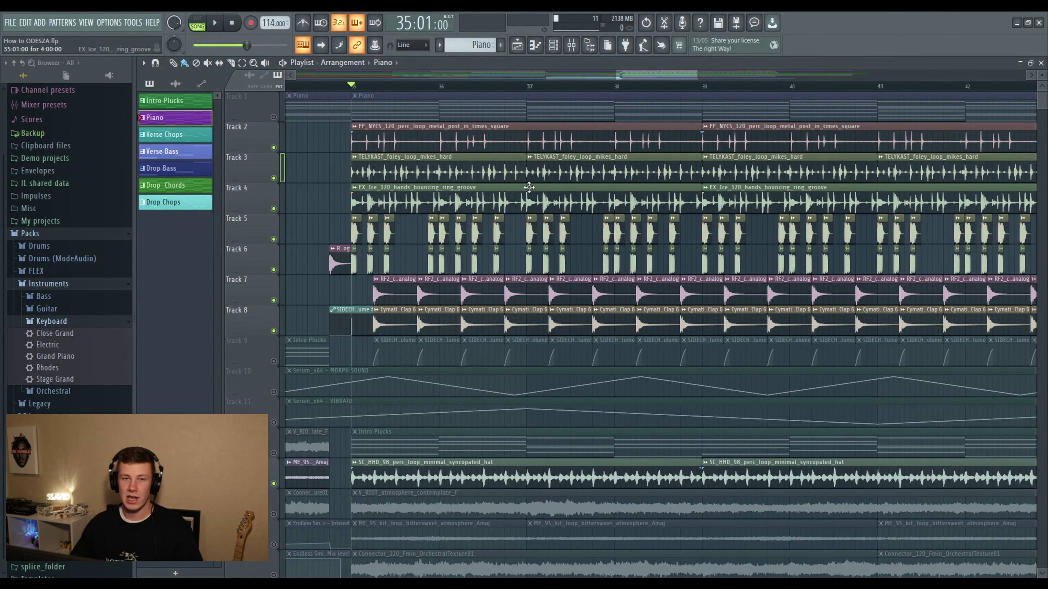
scroll(528, 187, down, 10)
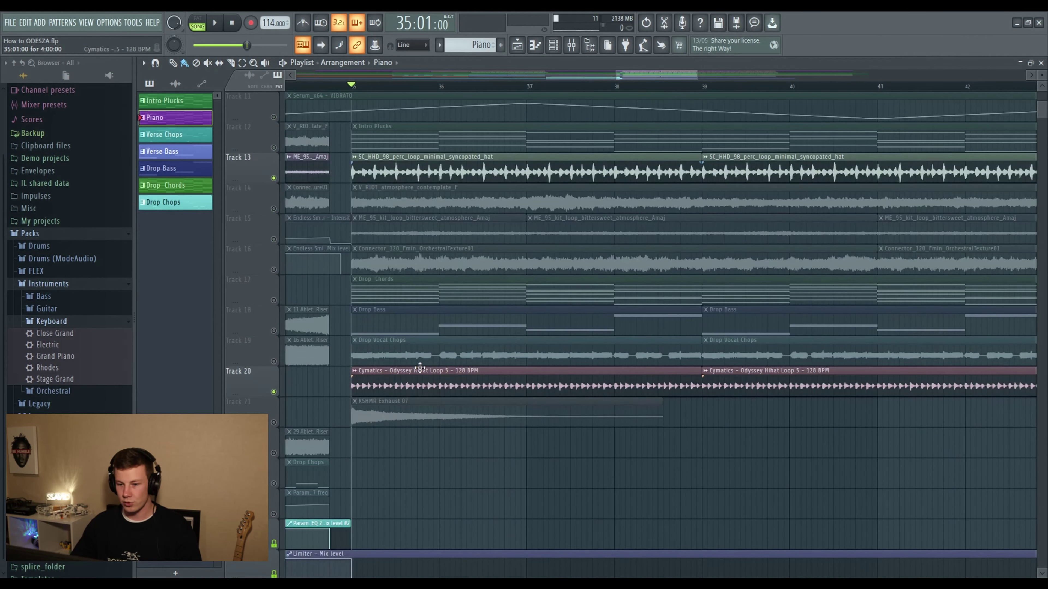
click(419, 371)
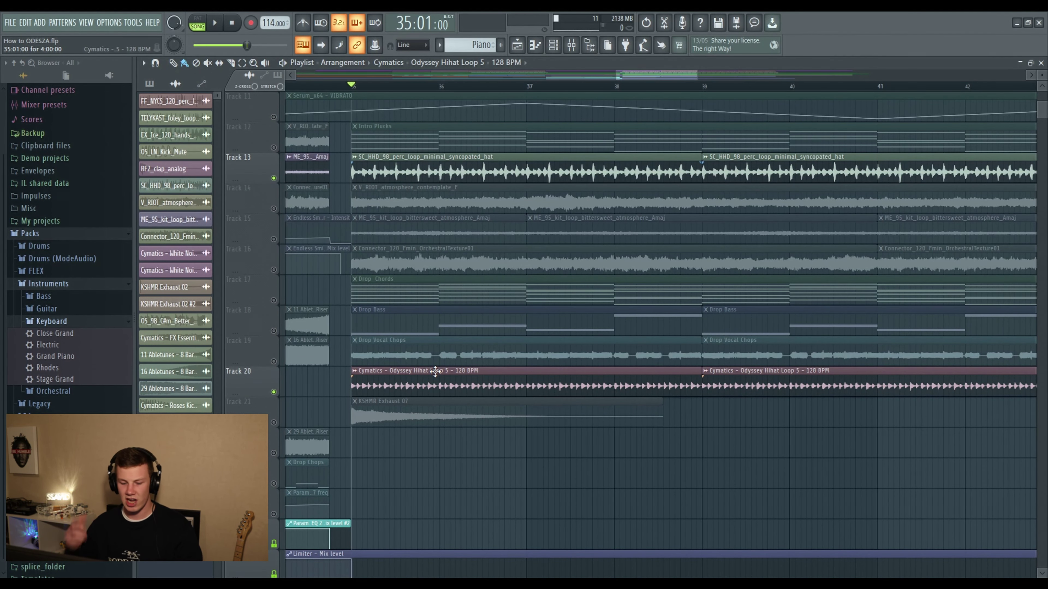
key(space)
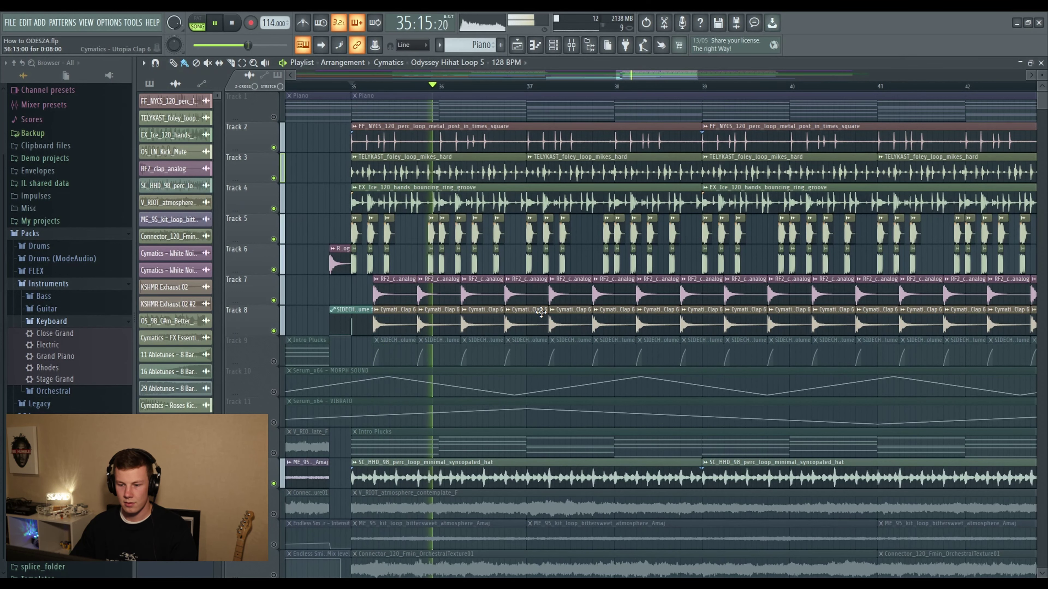
scroll(540, 312, down, 10)
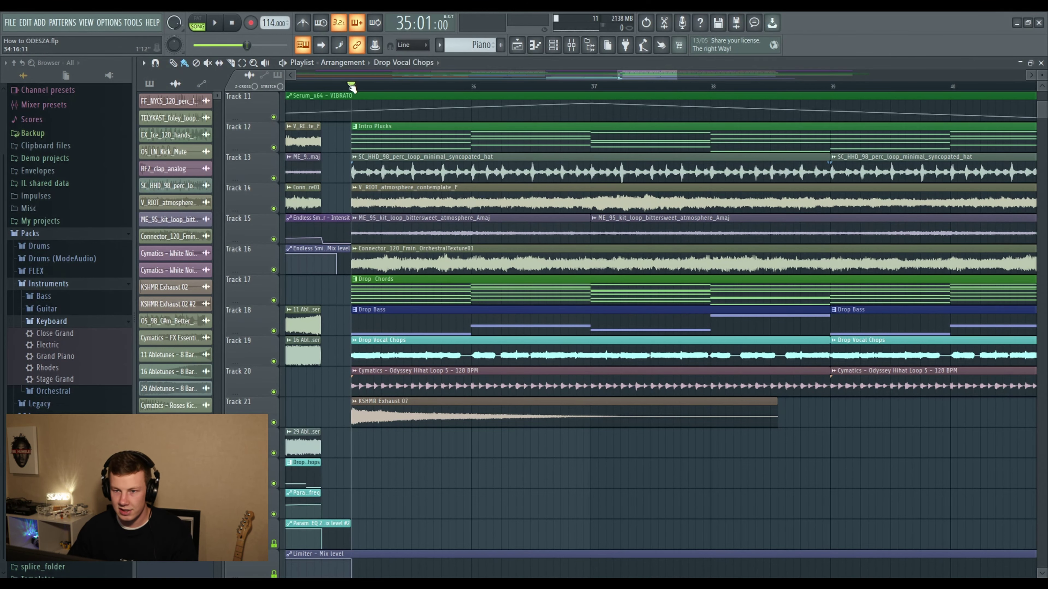
Step: Solo the Drop Vocal Chops on Track 19 and play them from bar 35
scroll(351, 88, down, 5)
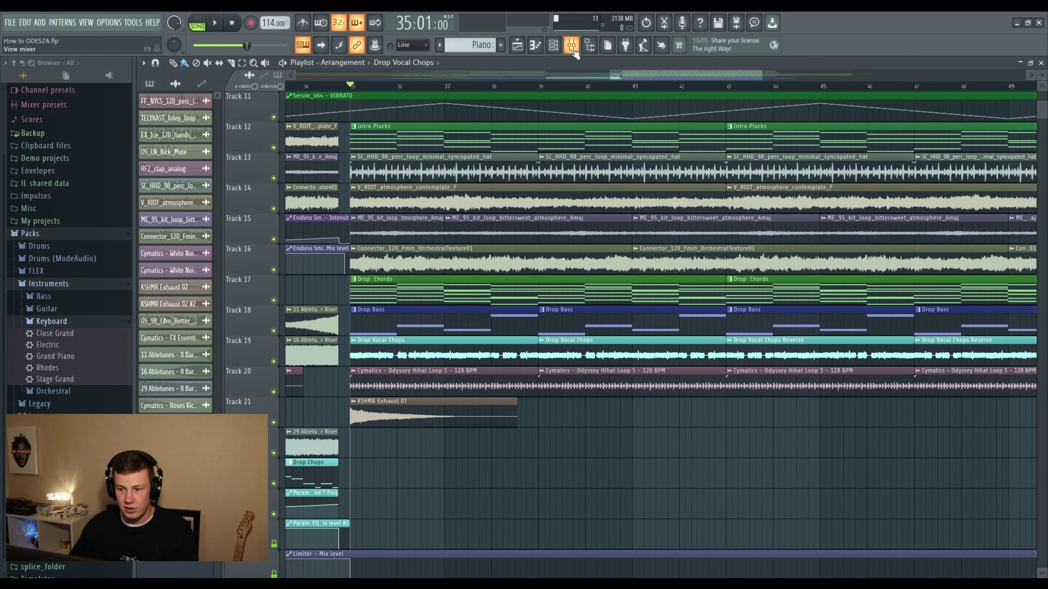
scroll(605, 74, down, 6)
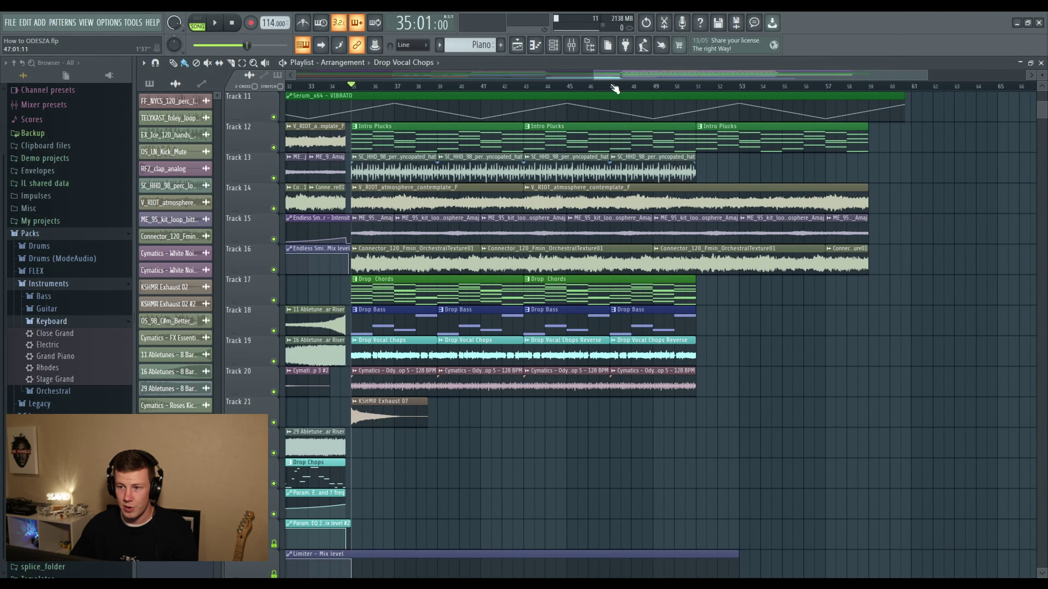
scroll(560, 92, up, 3)
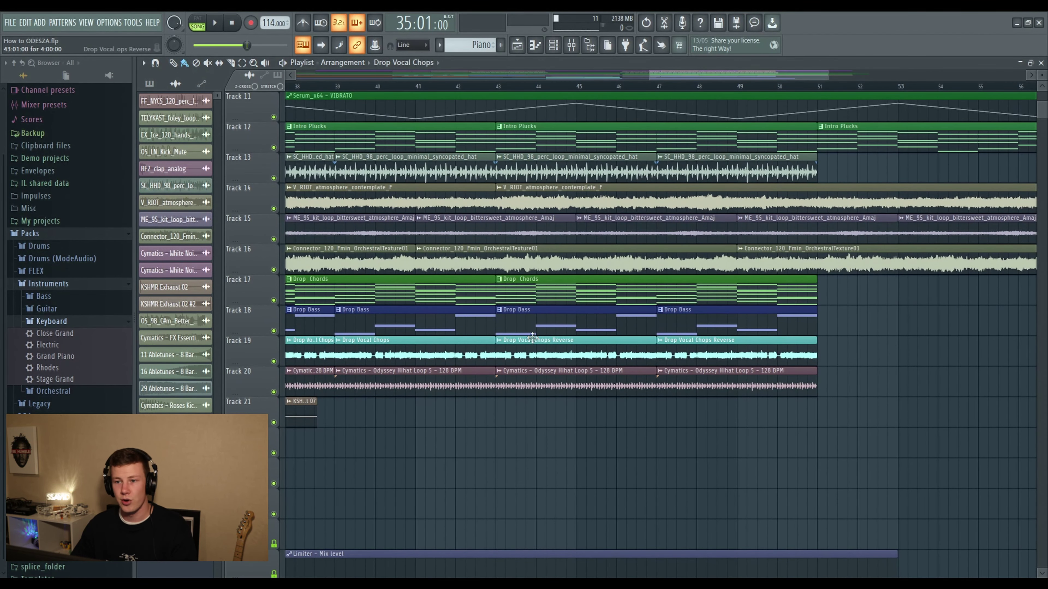
scroll(487, 92, down, 3)
scroll(351, 95, up, 3)
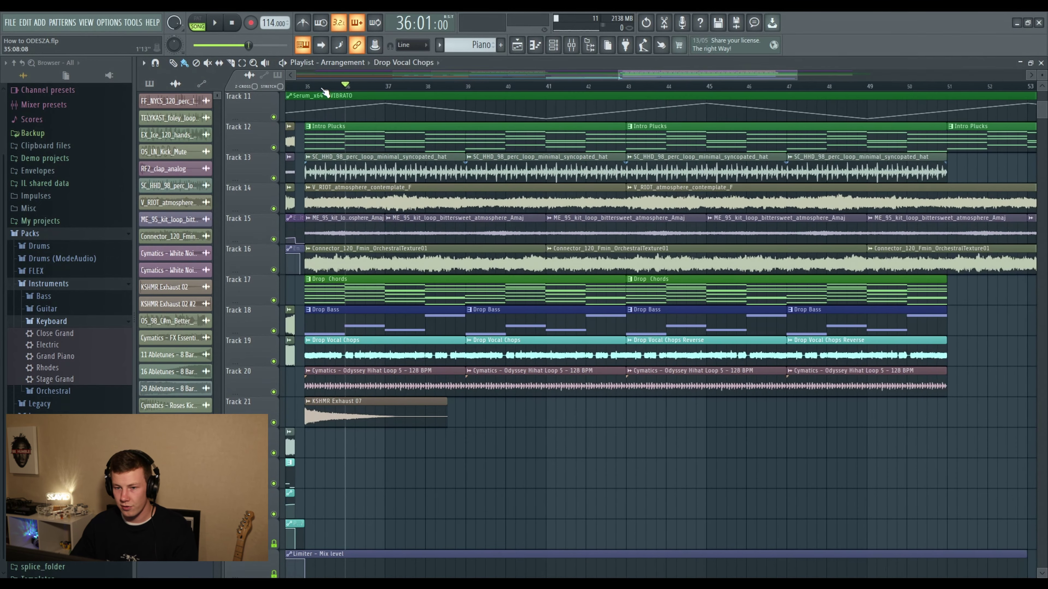
right_click(274, 362)
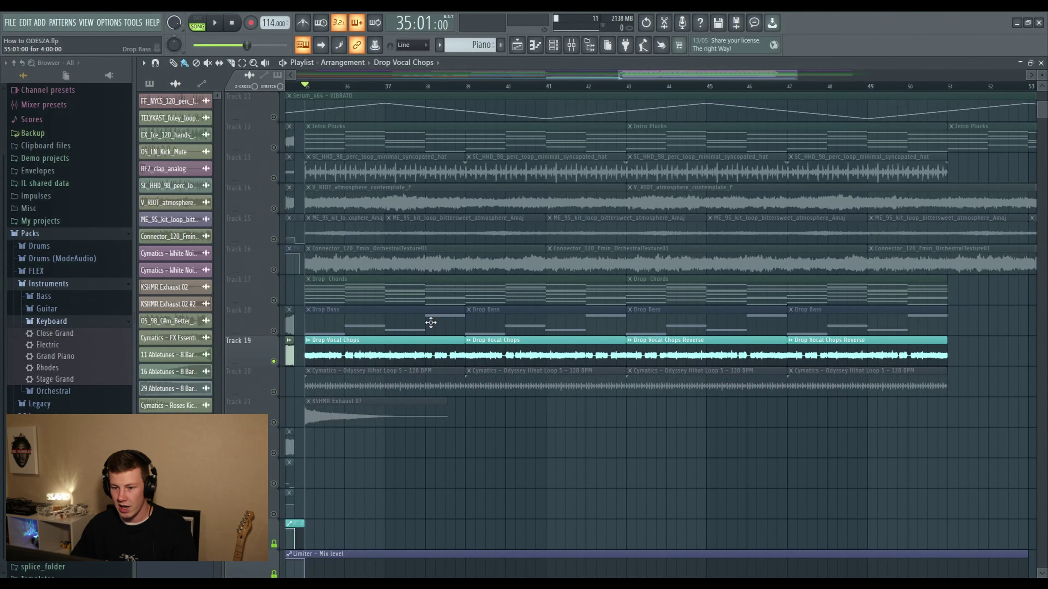
key(space)
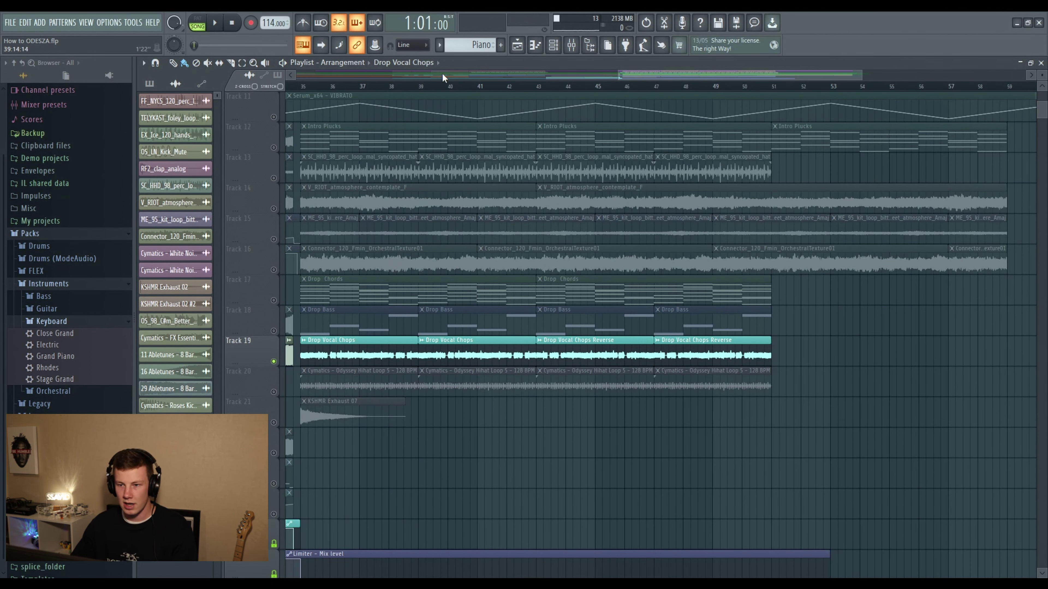
Step: Inspect the Reverse effect in the Drop Vocal Chops Reverse clip's settings, then play the vocal chops from just before bar 43
drag(526, 90, 535, 84)
scroll(536, 84, up, 2)
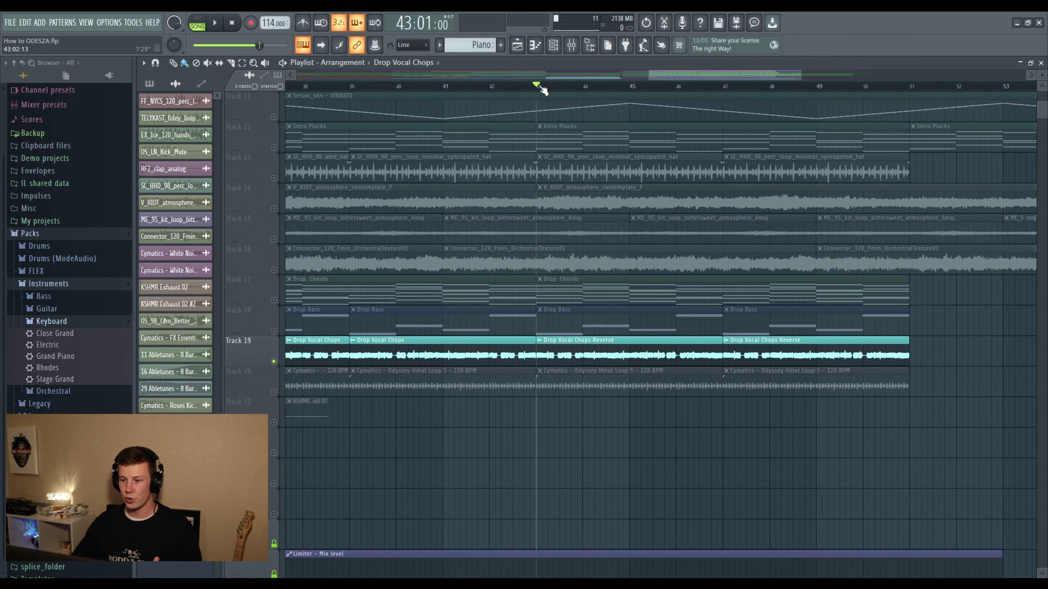
right_click(537, 347)
click(565, 422)
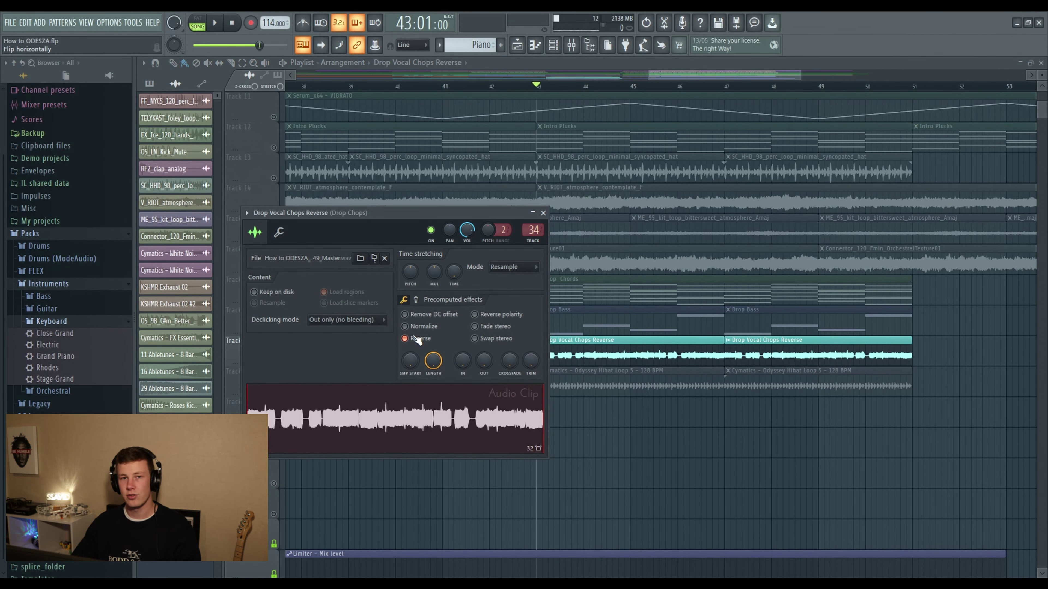
click(543, 213)
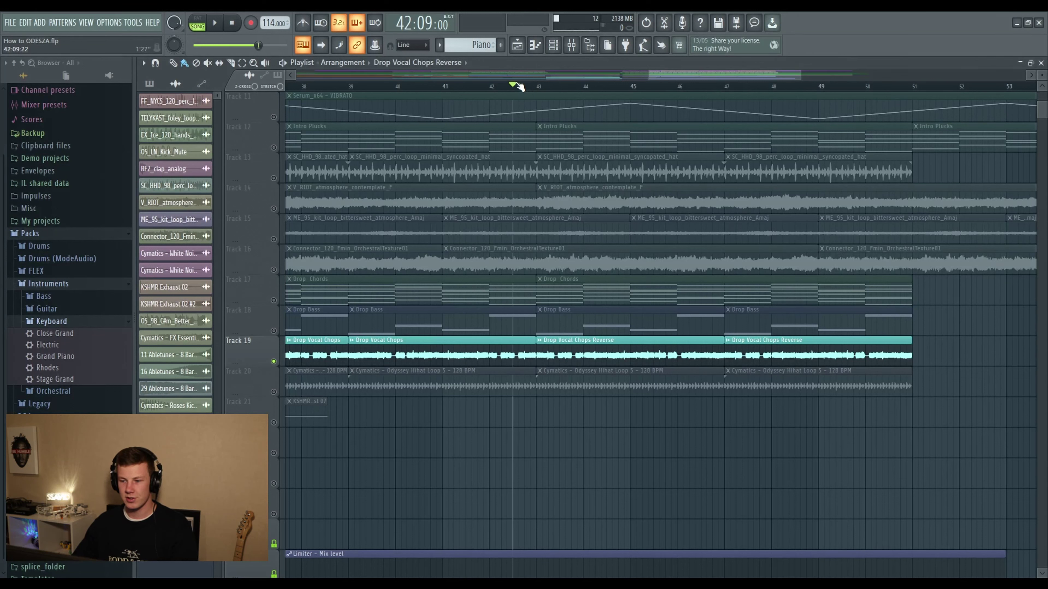
key(space)
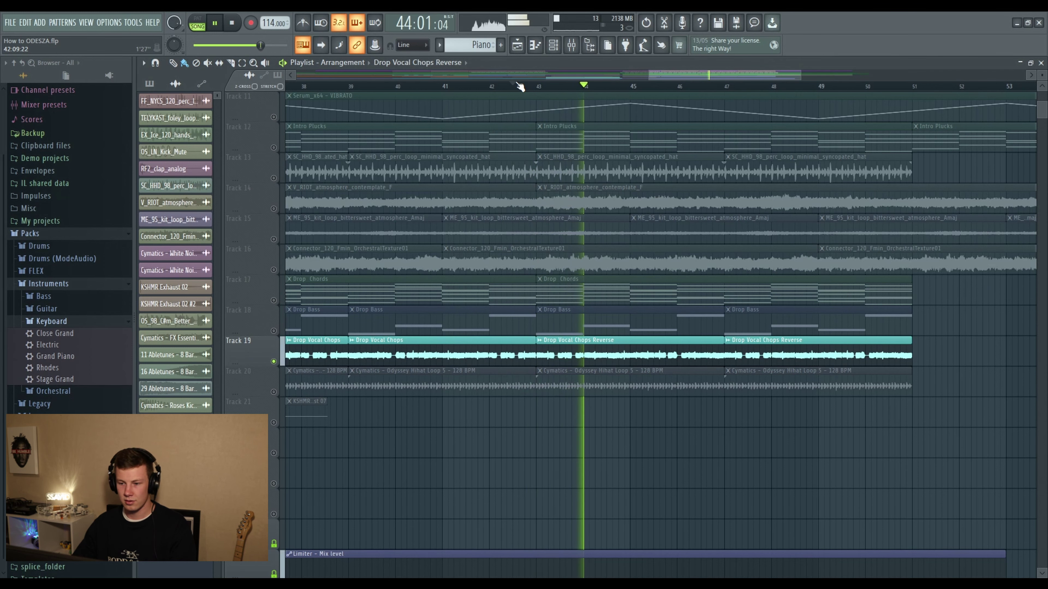
scroll(519, 87, down, 2)
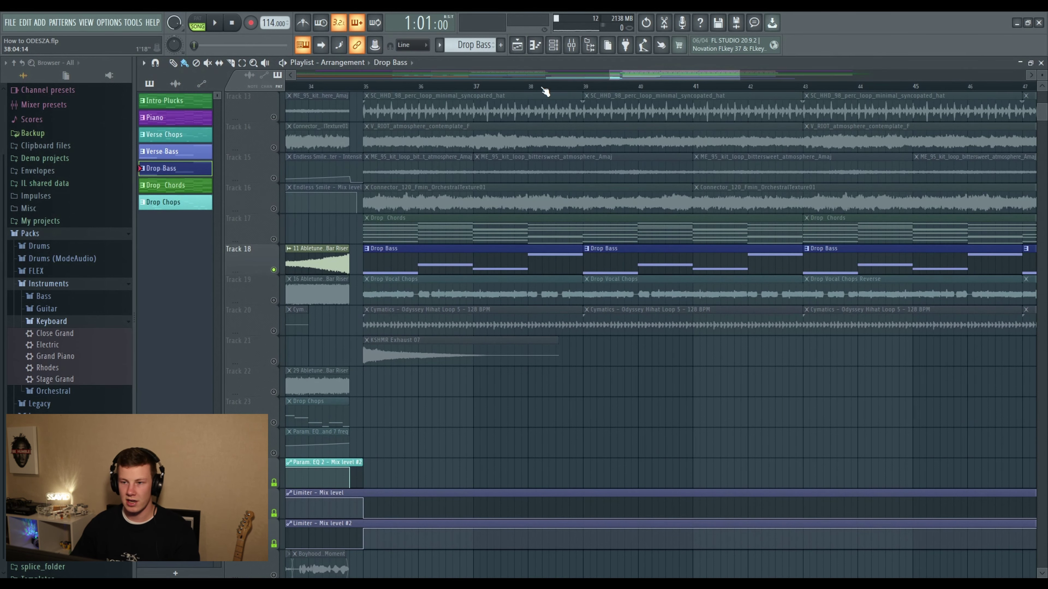
Step: Open the Serum_x64 #5 channel of the Drop Bass pattern from the channel rack, reposition its window, and audition its sound
click(553, 46)
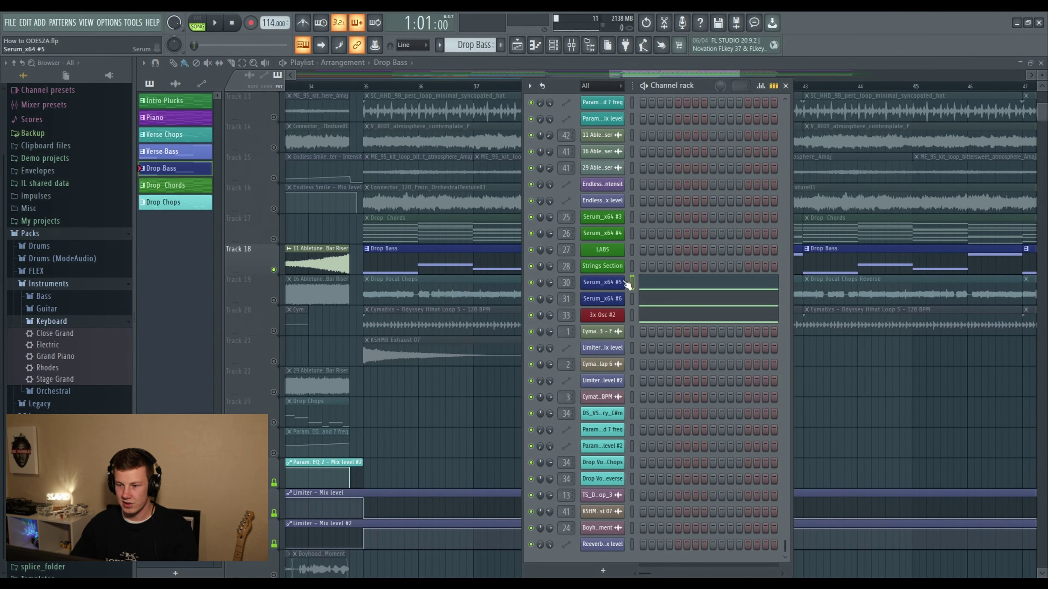
click(602, 282)
drag(459, 157, 475, 109)
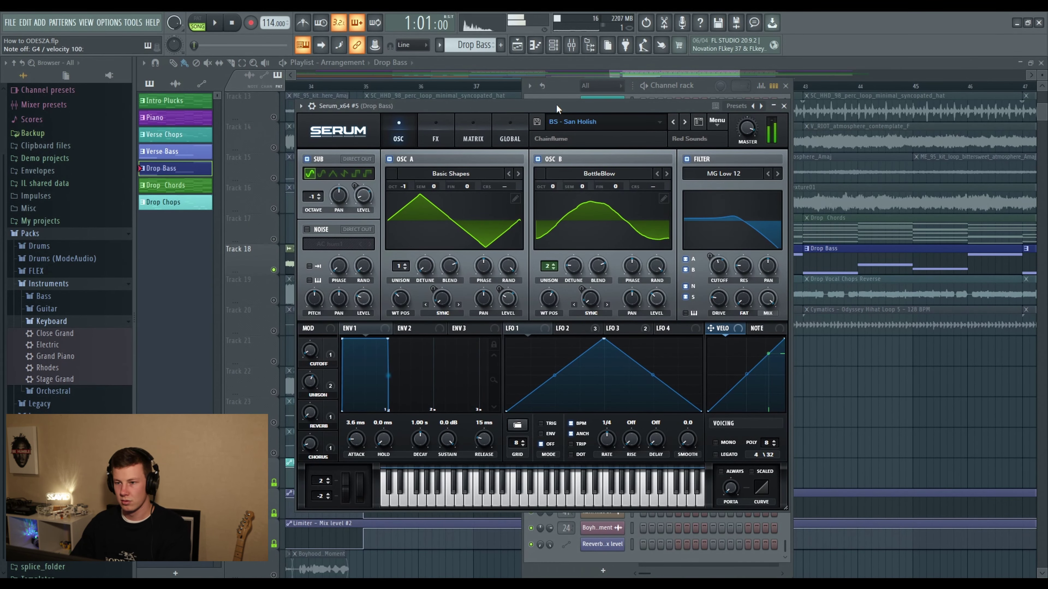
key(Escape)
Step: Open the Serum_x64 #6 bass layer, reposition its window, and play the Drop Bass pattern while checking its notes
click(612, 300)
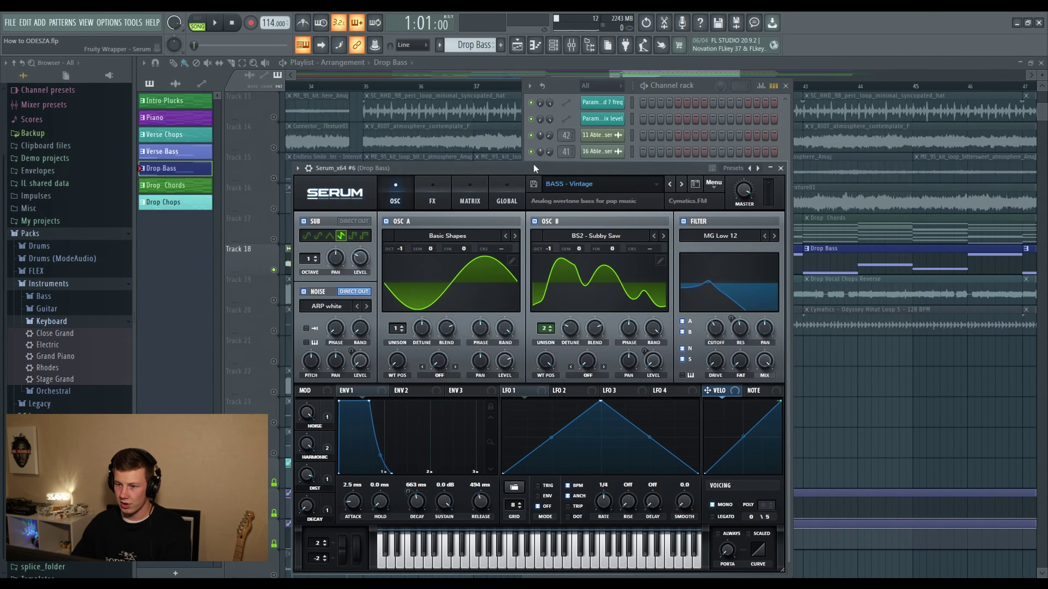
drag(534, 164, 530, 121)
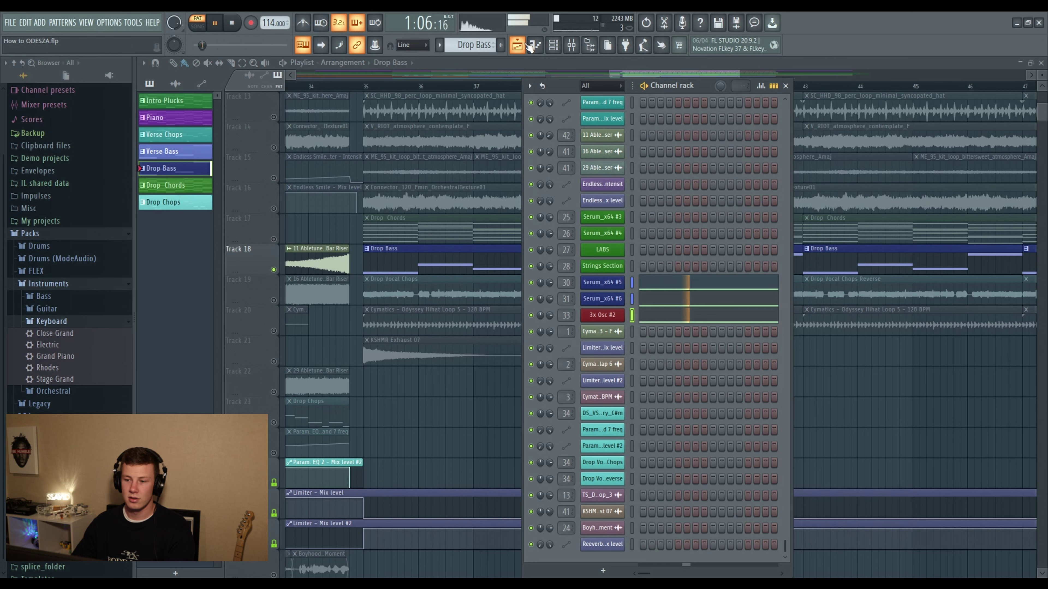
click(659, 291)
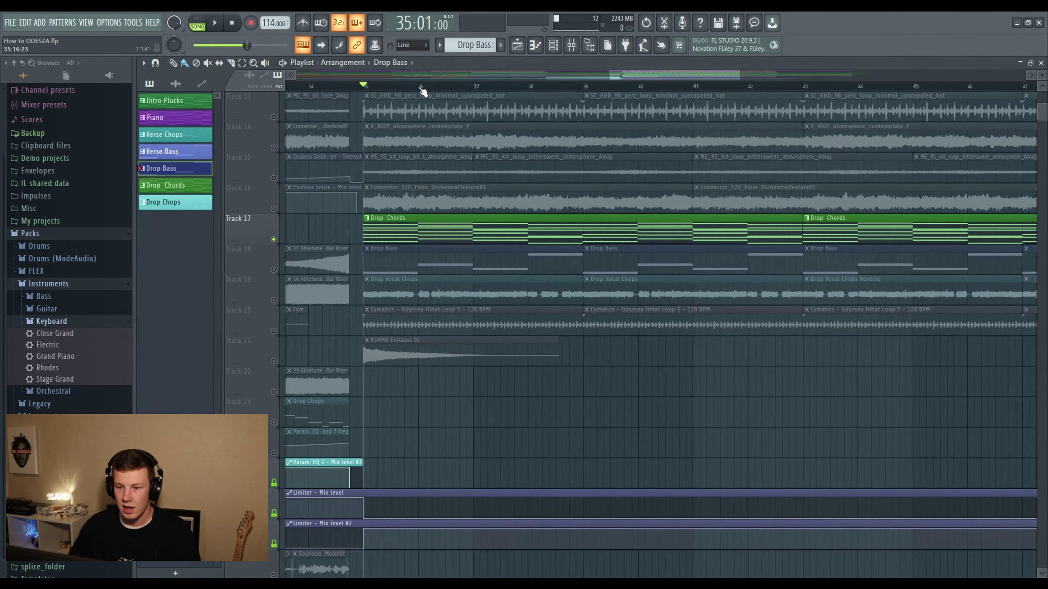
Step: Open the Serum_x64 #3 channel of the Drop Chords pattern, play it from bar 35, and close the synth window
scroll(423, 91, down, 1)
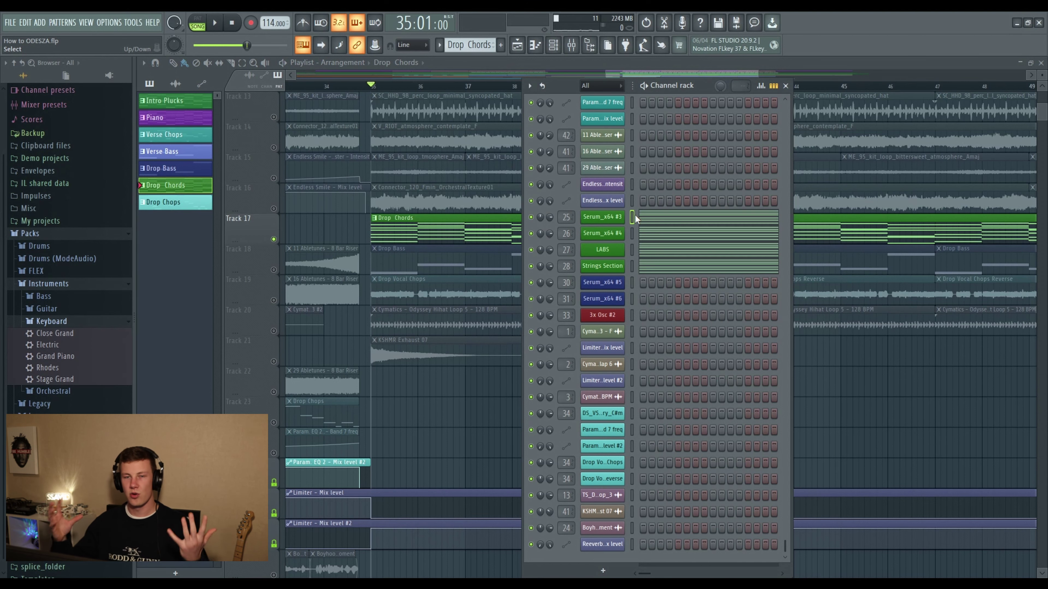
click(603, 216)
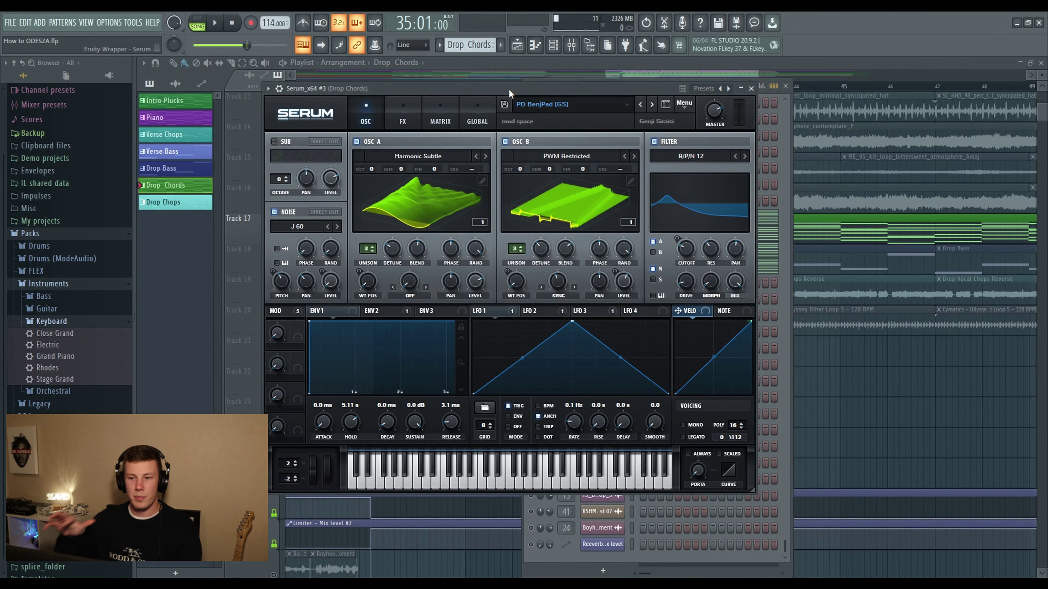
key(space)
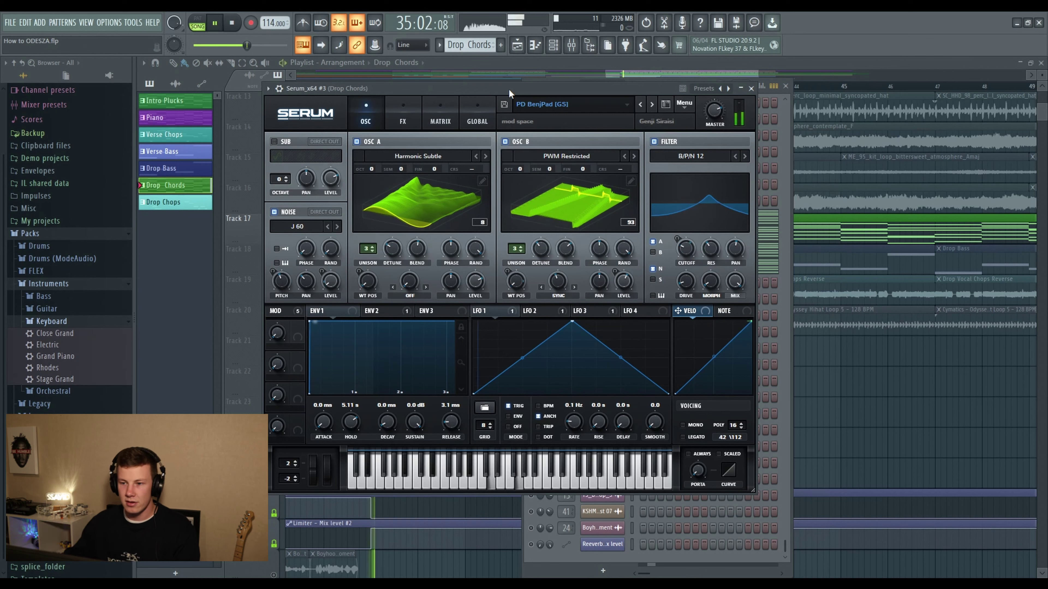
click(750, 88)
Step: Examine the Serum_x64 #3 chord notes across all eight bars in the piano roll during playback, then stop
key(F7)
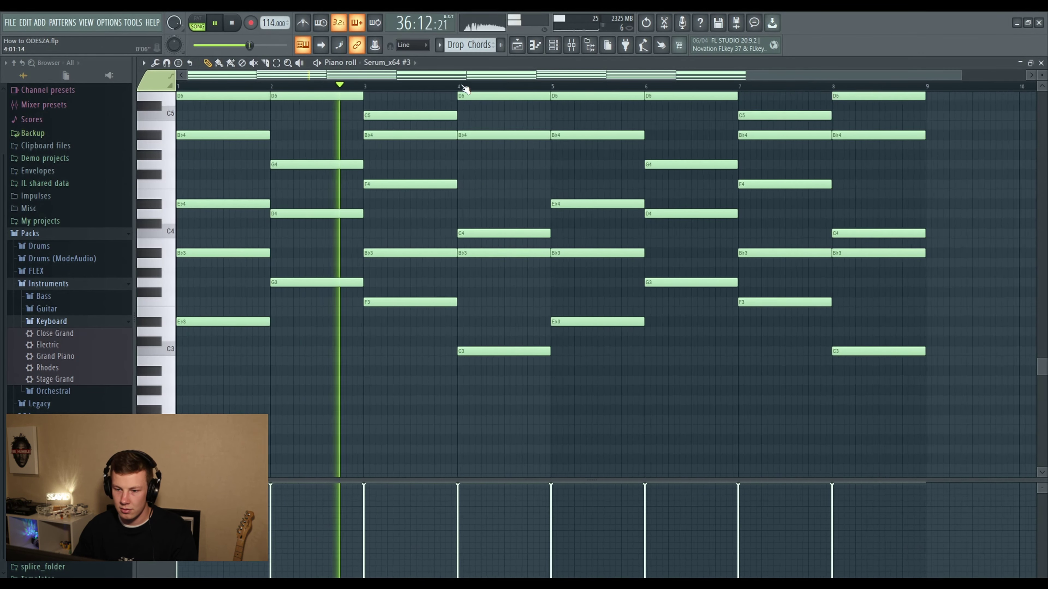
scroll(465, 89, down, 1)
scroll(573, 213, up, 5)
scroll(734, 252, down, 3)
scroll(733, 251, up, 1)
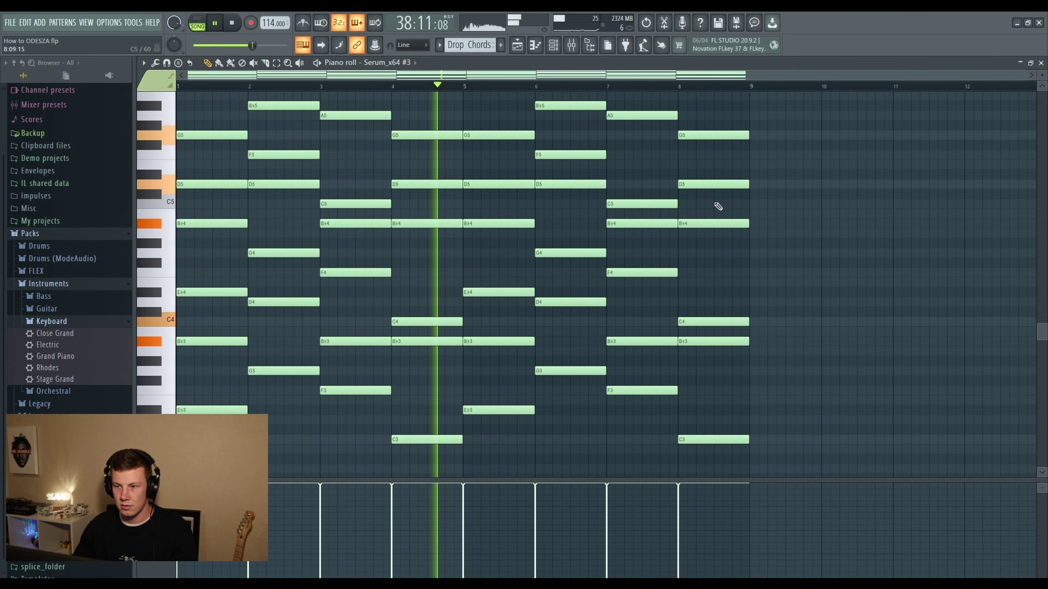
key(space)
Step: Open the Serum_x64 #4 chord layer from the channel rack and play it while checking its effects and oscillators
key(F6)
click(597, 238)
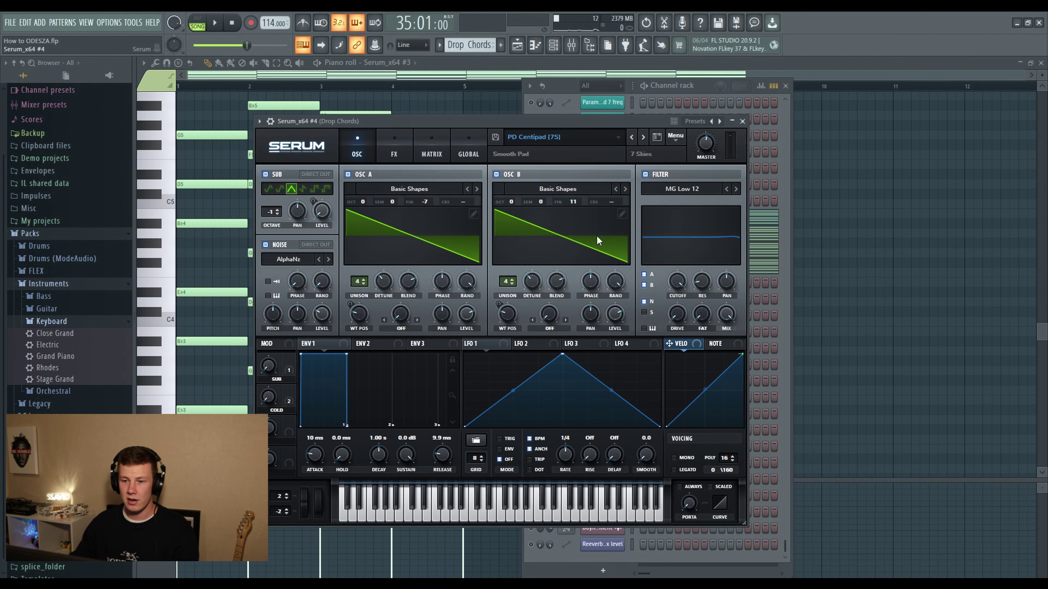
key(space)
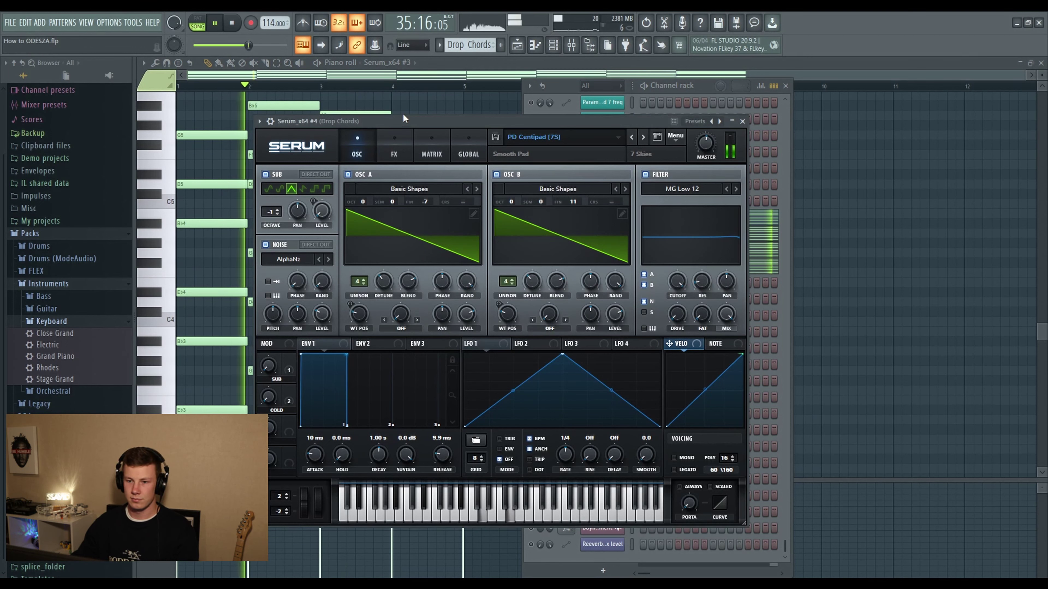
click(394, 149)
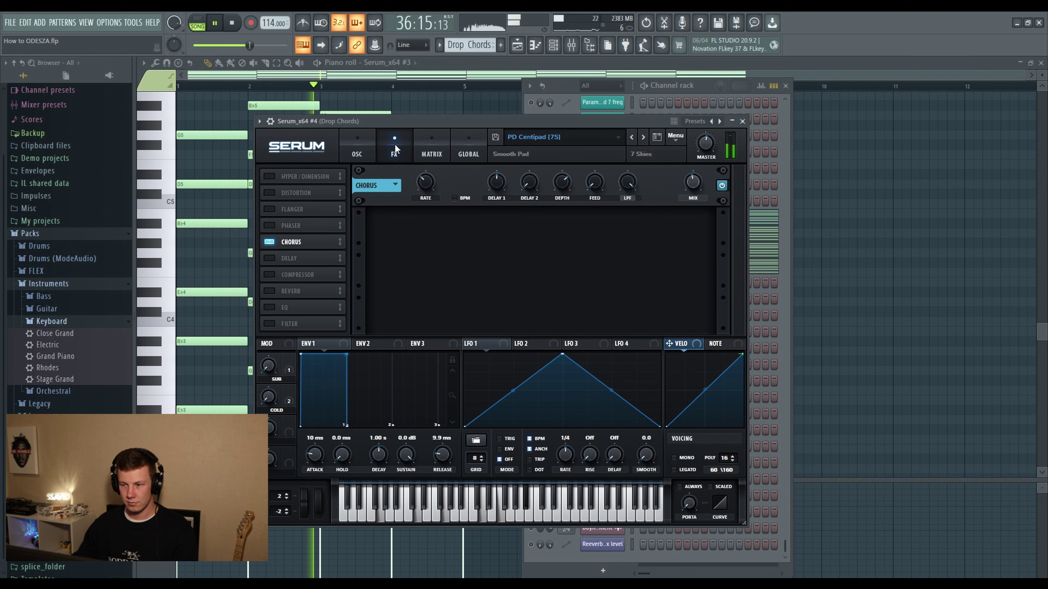
click(363, 145)
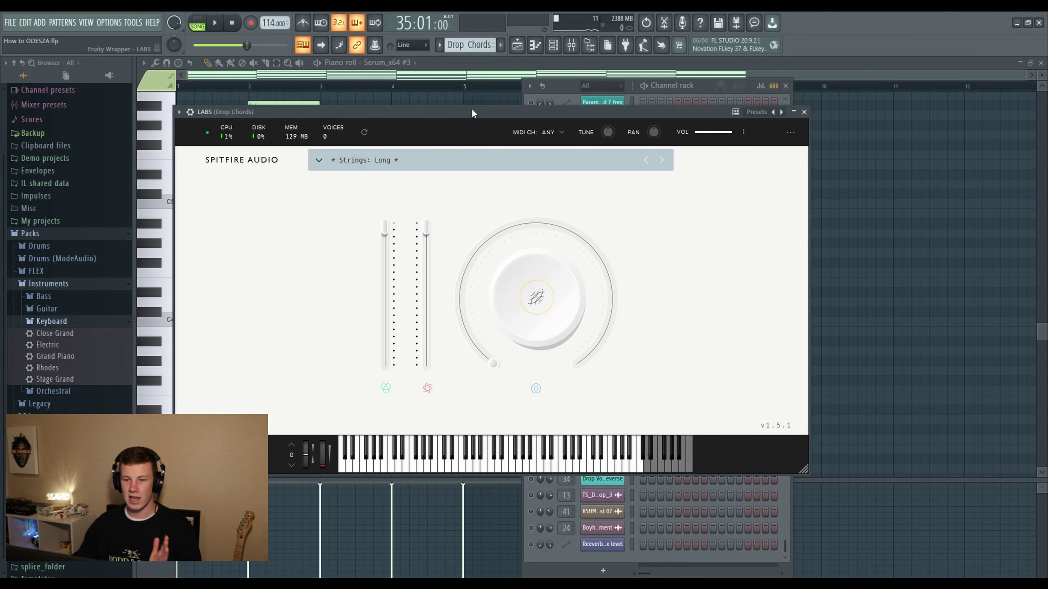
Step: Play the LABS Strings: Long chord layer, then bring up the Strings Section instrument and reposition its window
key(space)
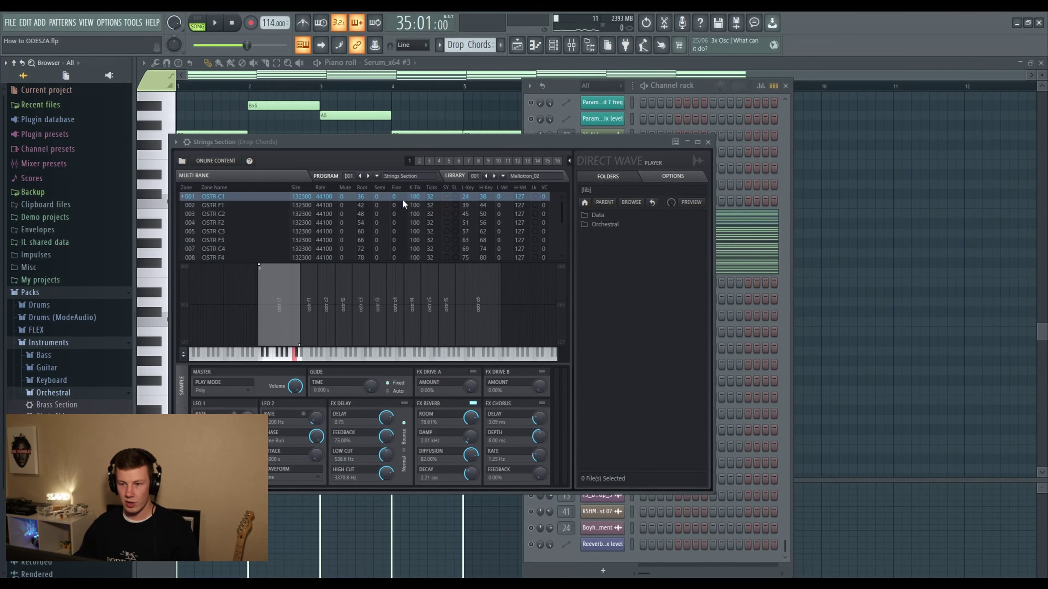
drag(425, 143, 528, 119)
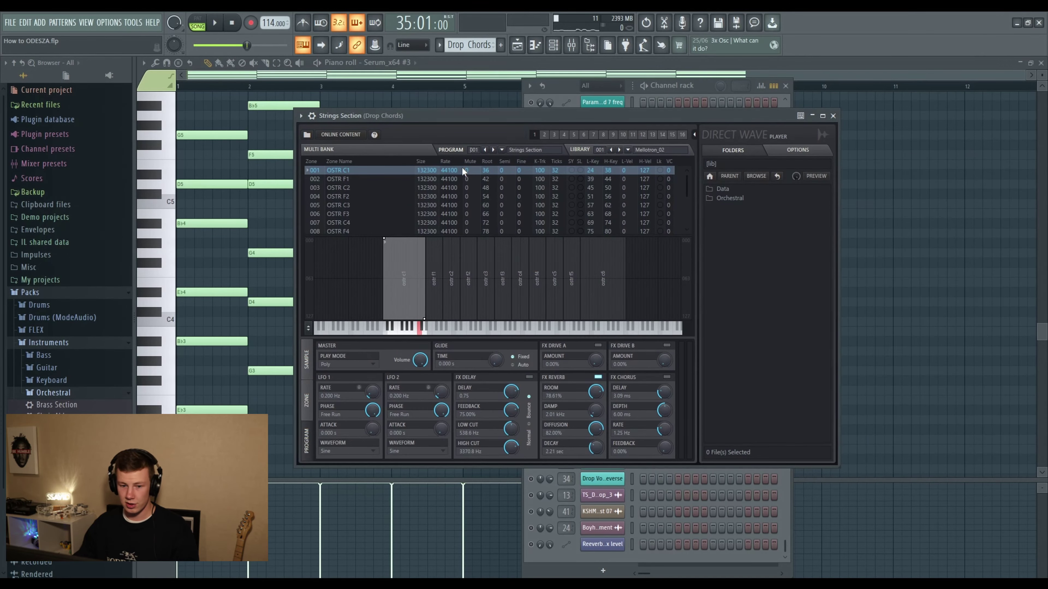